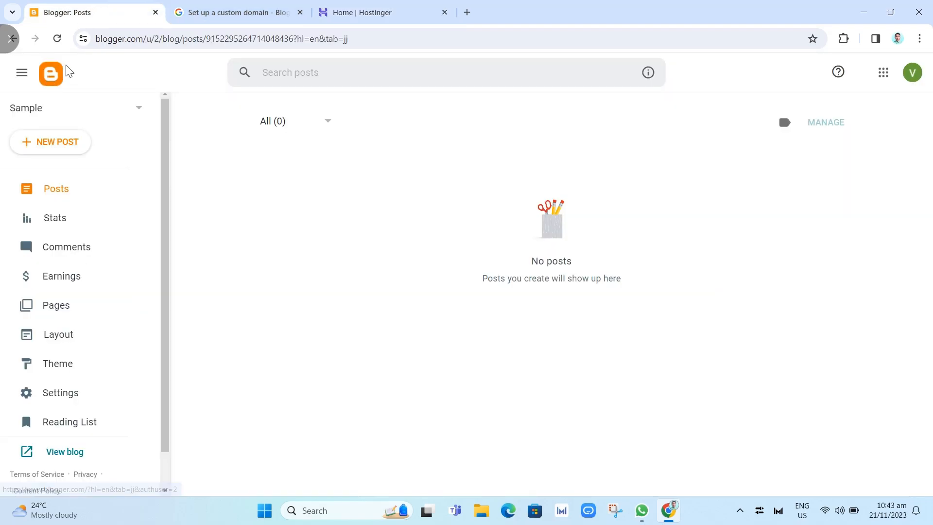
left_click(376, 11)
left_click(119, 6)
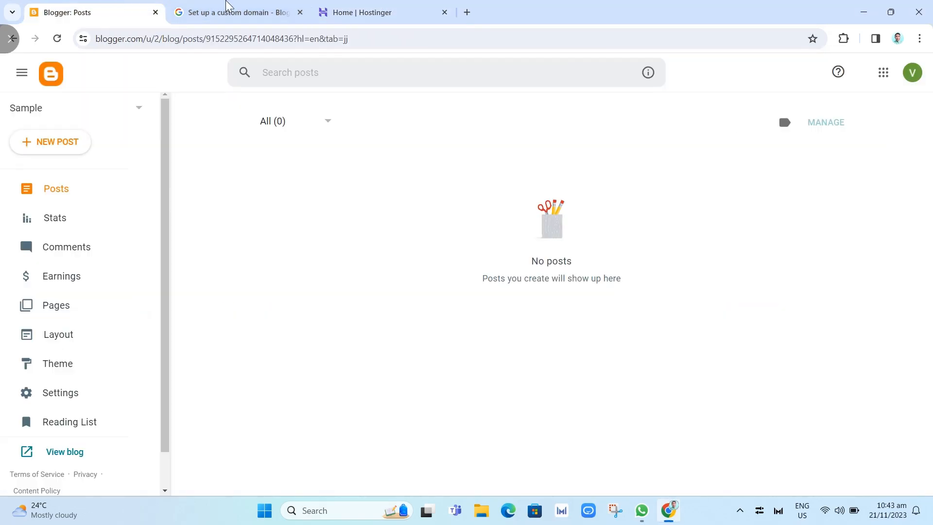
left_click(320, 11)
left_click(102, 6)
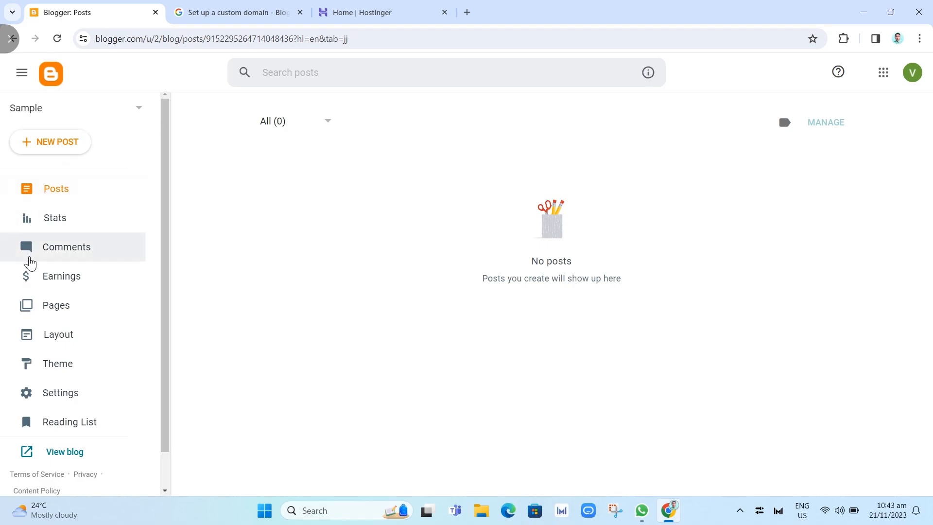
Step: Open the blog's settings and bring up the custom domain entry under Publishing
left_click(50, 395)
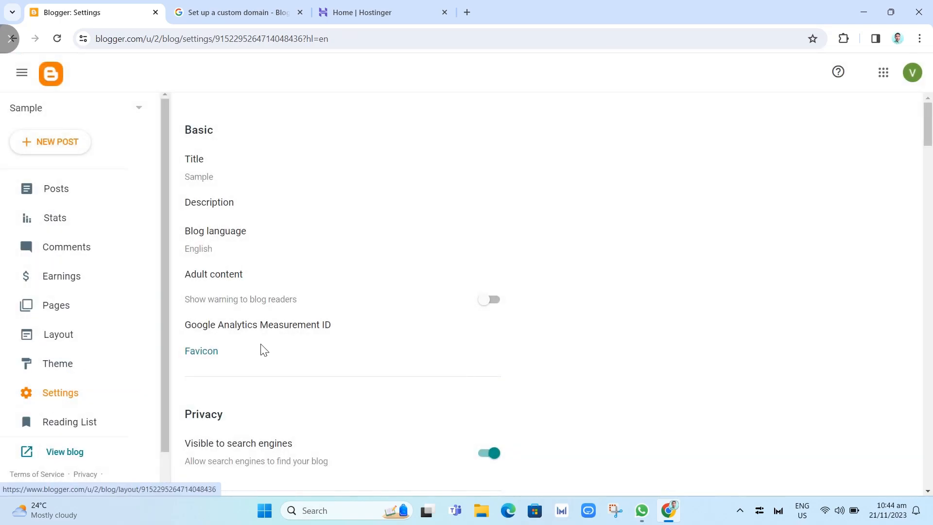
scroll(267, 346, "down", 6)
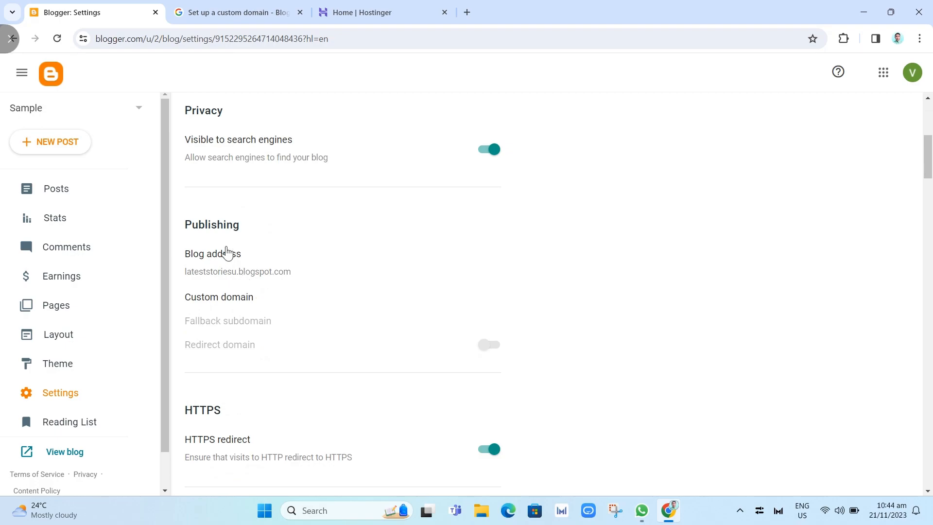
left_click_drag(187, 223, 242, 236)
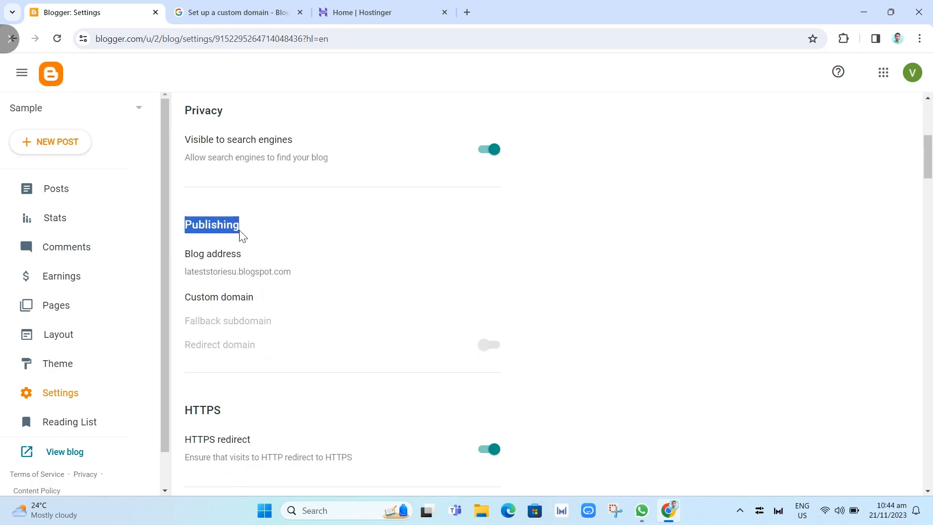
left_click(220, 298)
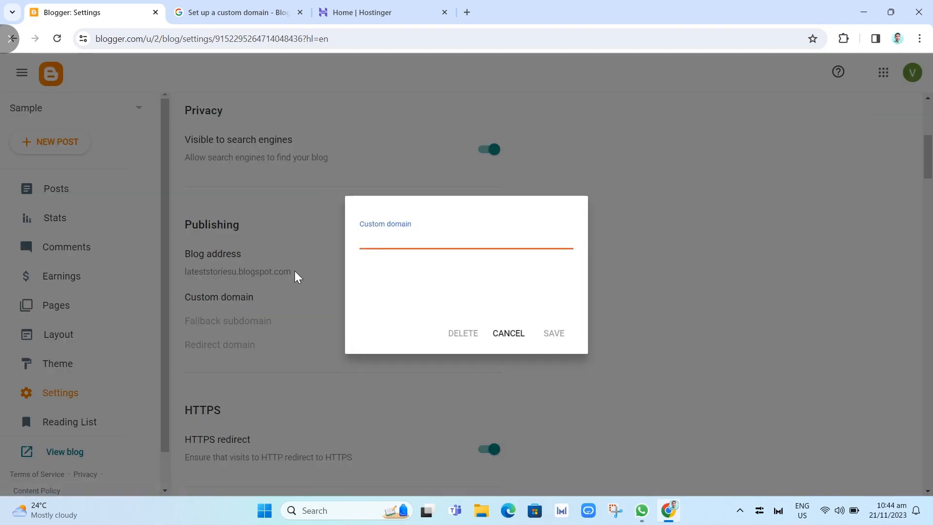
left_click(376, 243)
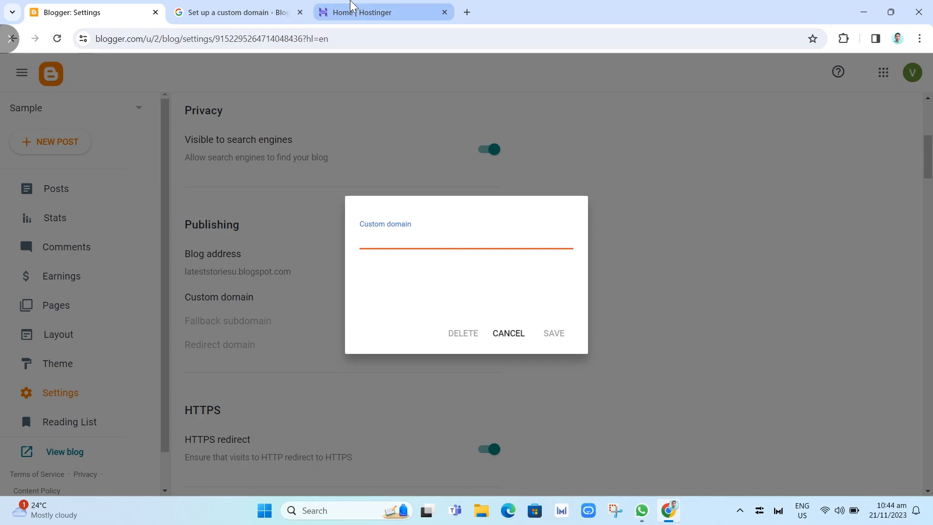
Step: Copy the domain howtoquickchannel.com from Hostinger and try to save it as the blog's custom domain in Blogger
left_click(316, 14)
left_click_drag(313, 318, 175, 306)
key("ctrl+c")
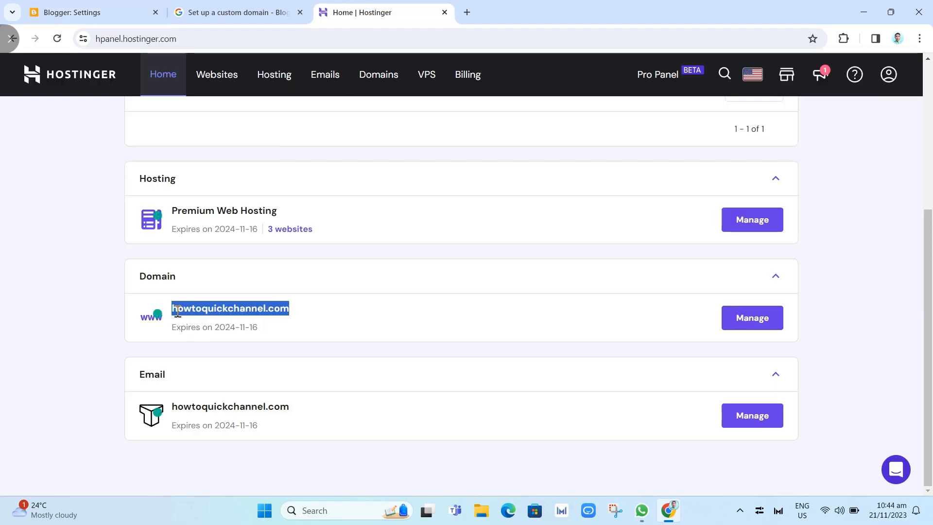
left_click(270, 12)
left_click(122, 6)
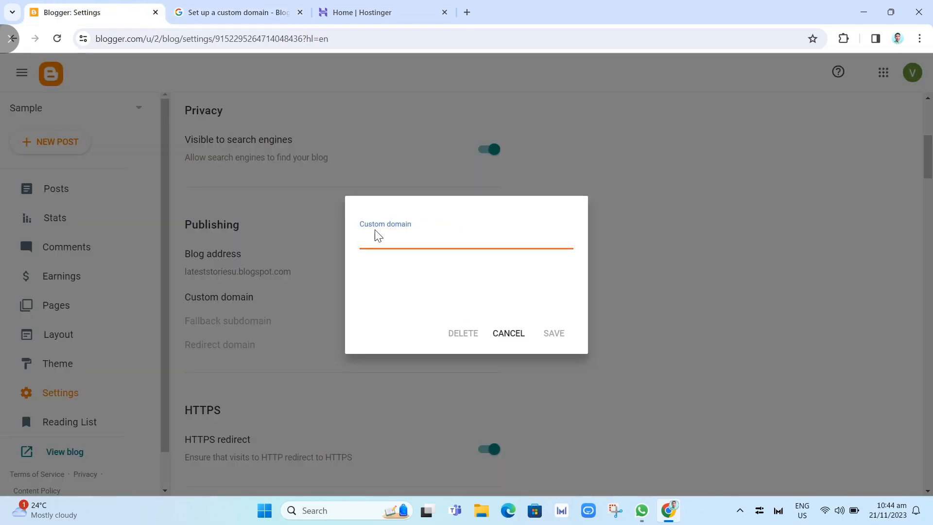
key("ctrl+v")
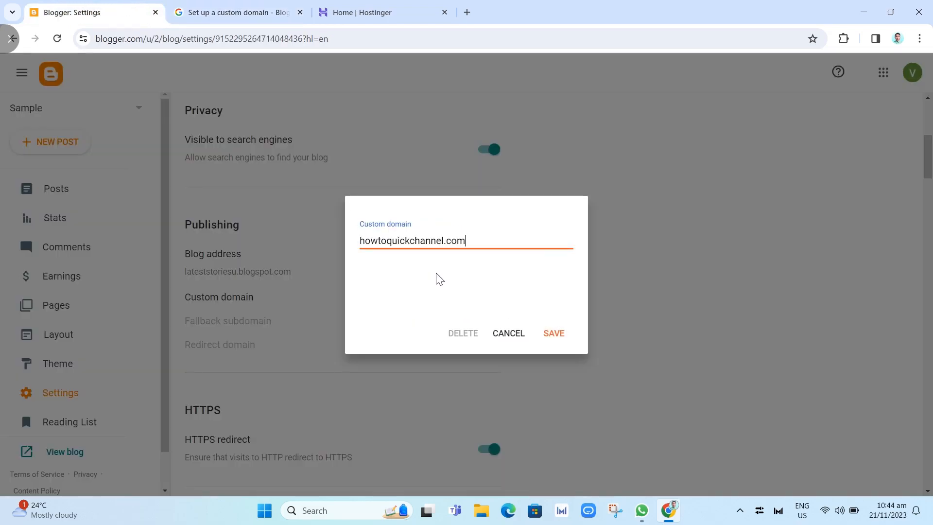
left_click(554, 333)
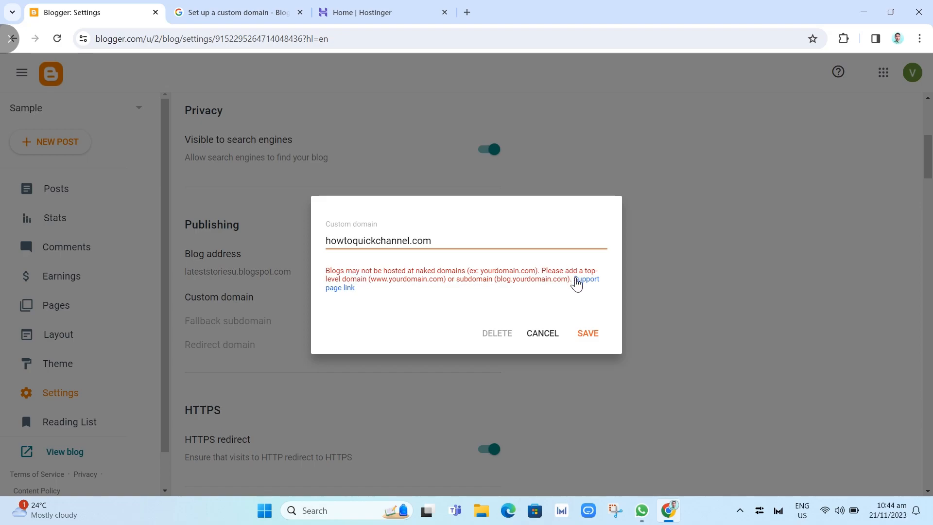
left_click(327, 240)
type("www.")
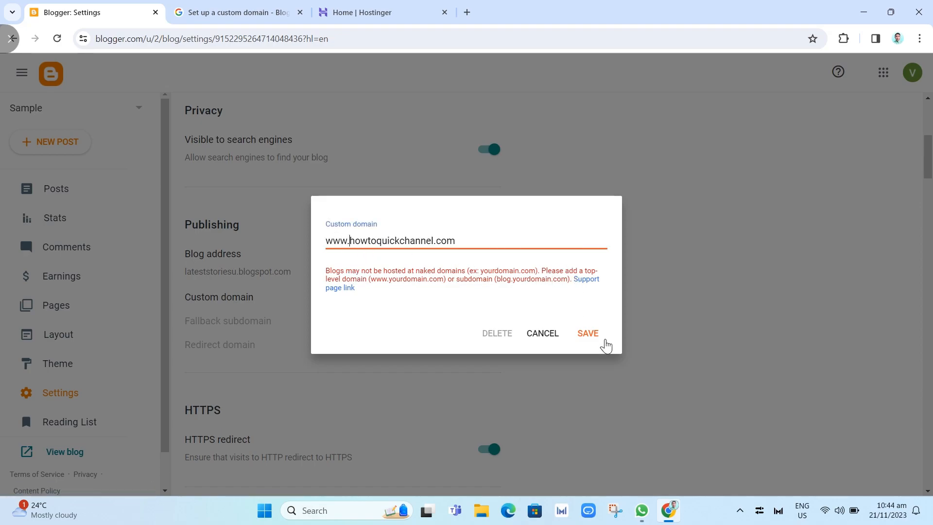
left_click(579, 336)
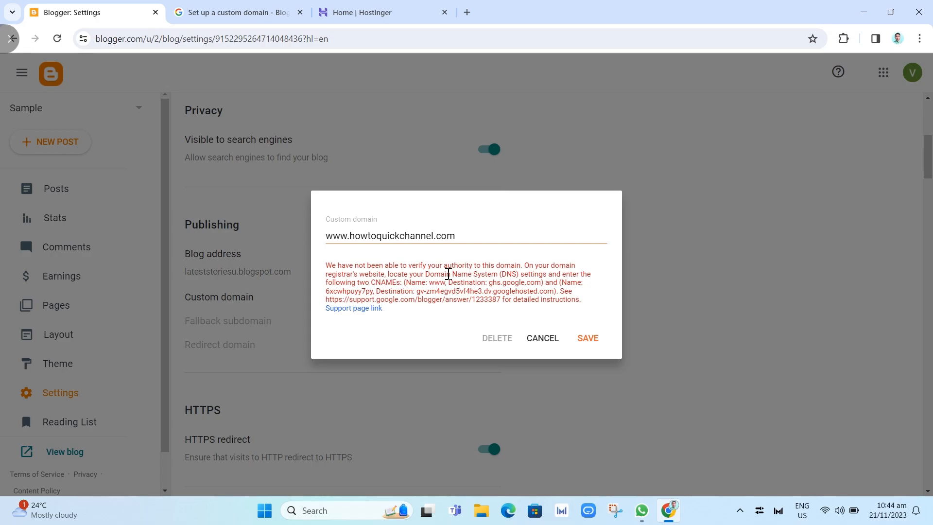
Step: Switch to Hostinger and open the DNS / Nameservers settings of the howtoquickchannel.com domain
left_click(384, 12)
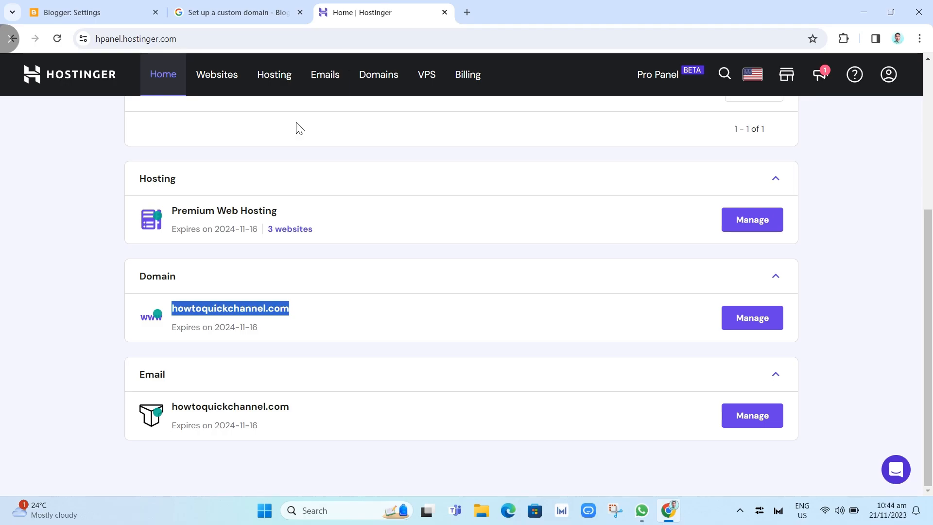
left_click(457, 308)
left_click(751, 320)
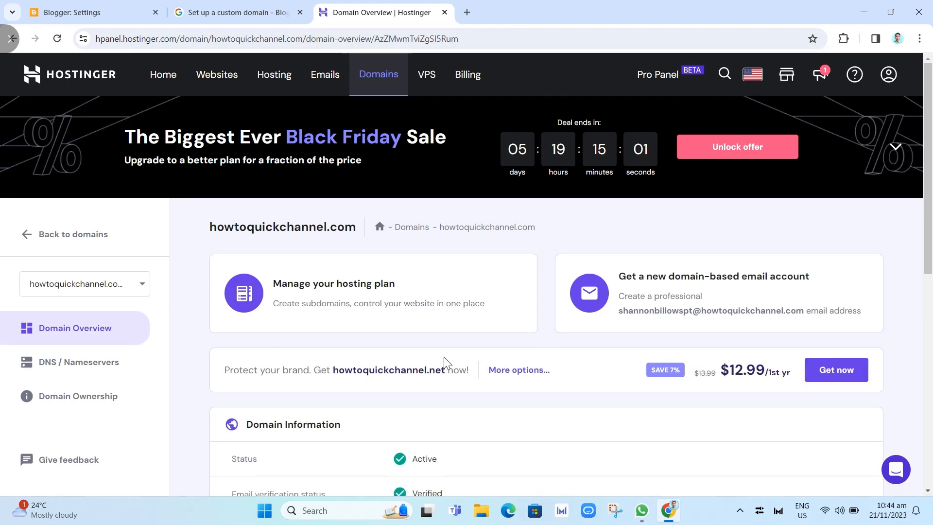
left_click(98, 363)
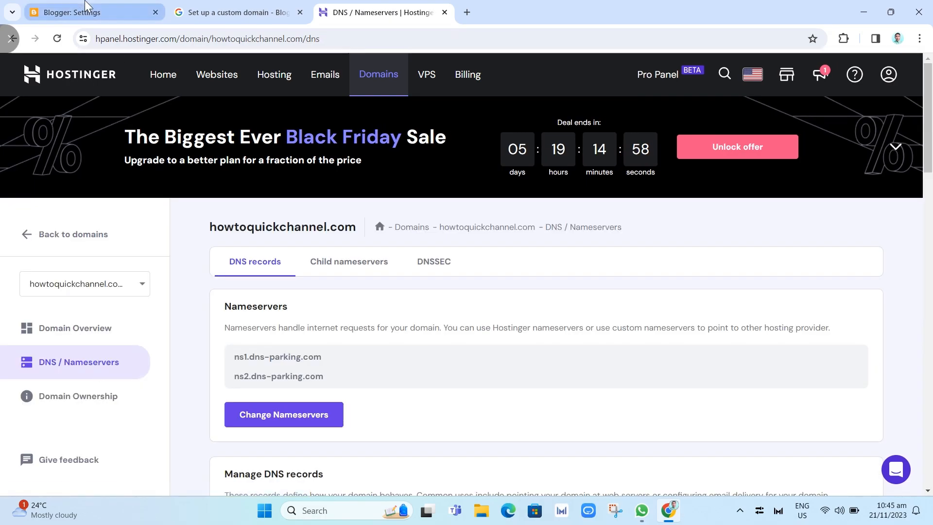
Step: Check the record type Blogger requires and delete the existing www CNAME record pointing to shops.myshopify.com in Hostinger
left_click(92, 12)
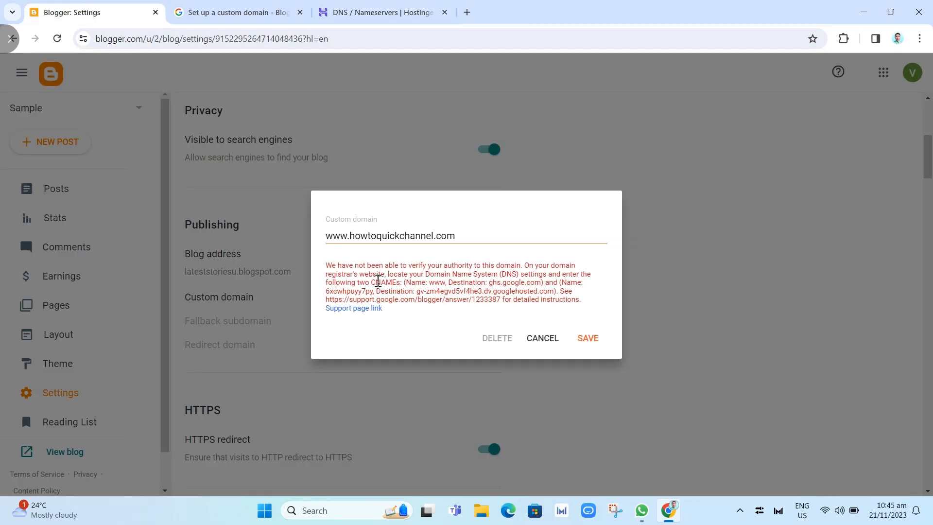
left_click_drag(373, 282, 400, 283)
left_click(379, 12)
scroll(547, 437, "down", 5)
scroll(546, 447, "down", 8)
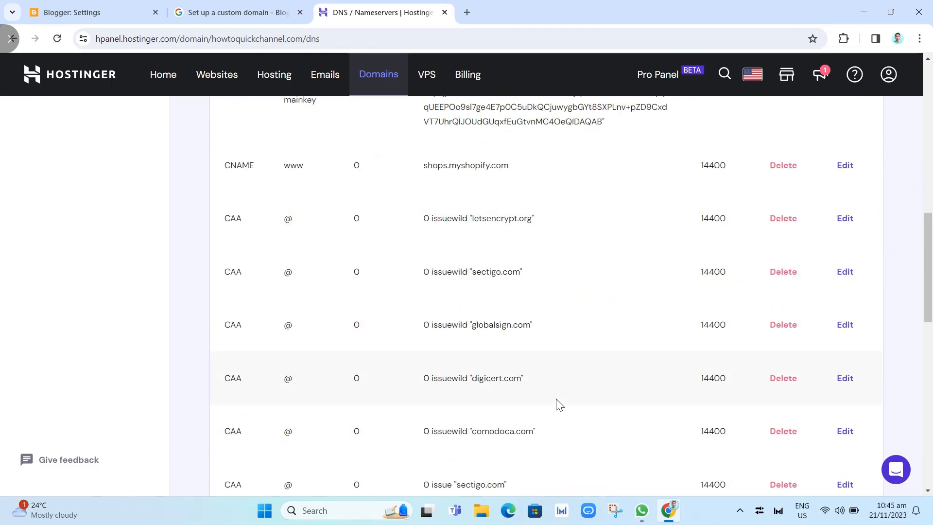
scroll(561, 398, "down", 10)
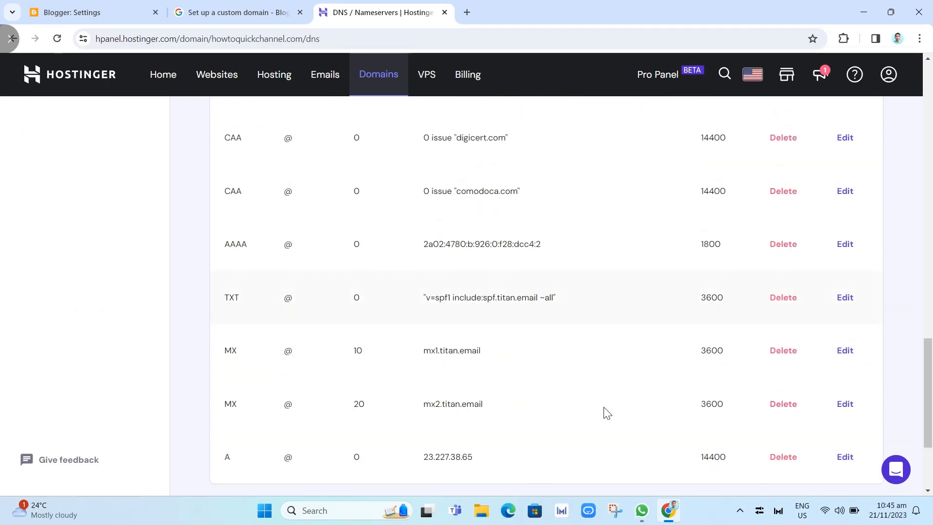
scroll(607, 413, "up", 15)
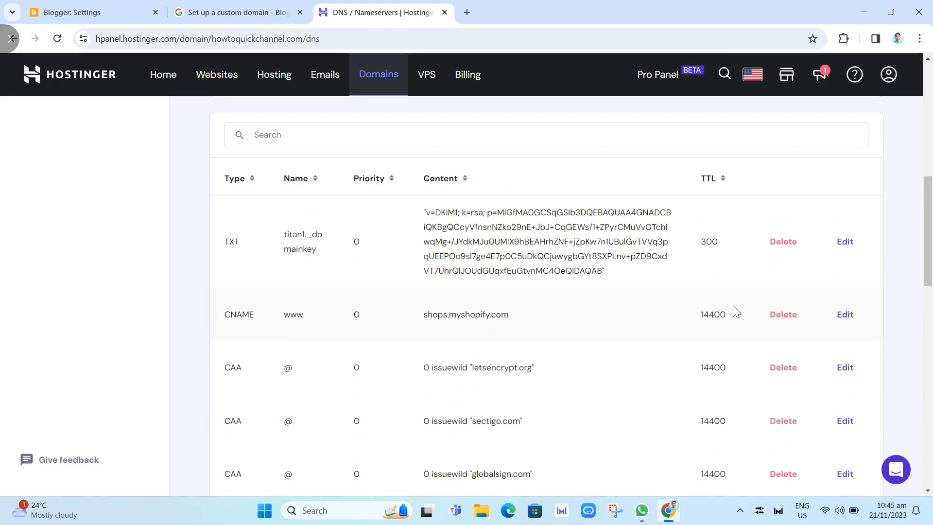
left_click(786, 321)
scroll(364, 377, "down", 7)
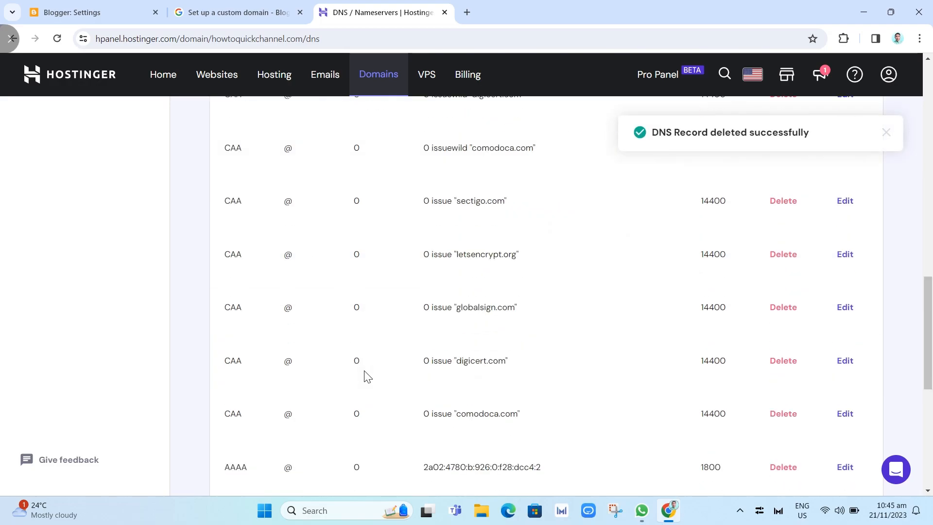
scroll(450, 486, "up", 20)
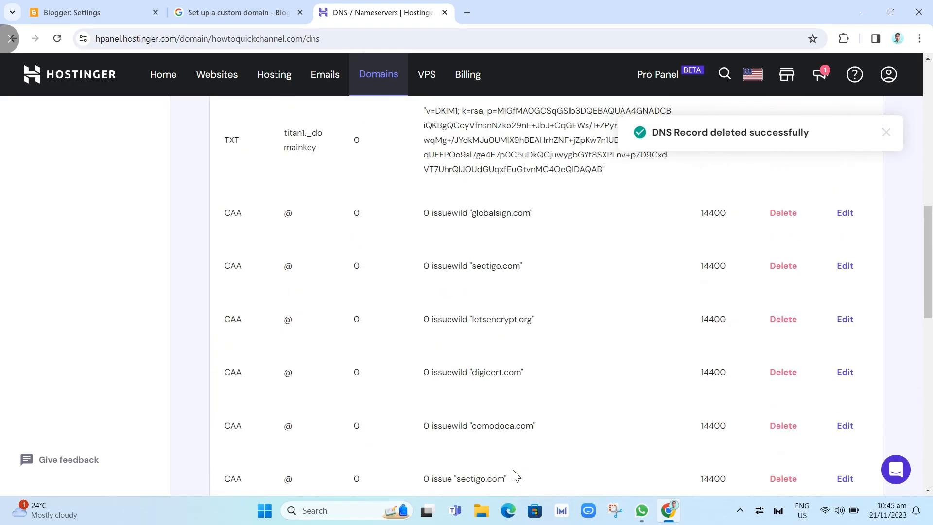
scroll(418, 343, "down", 4)
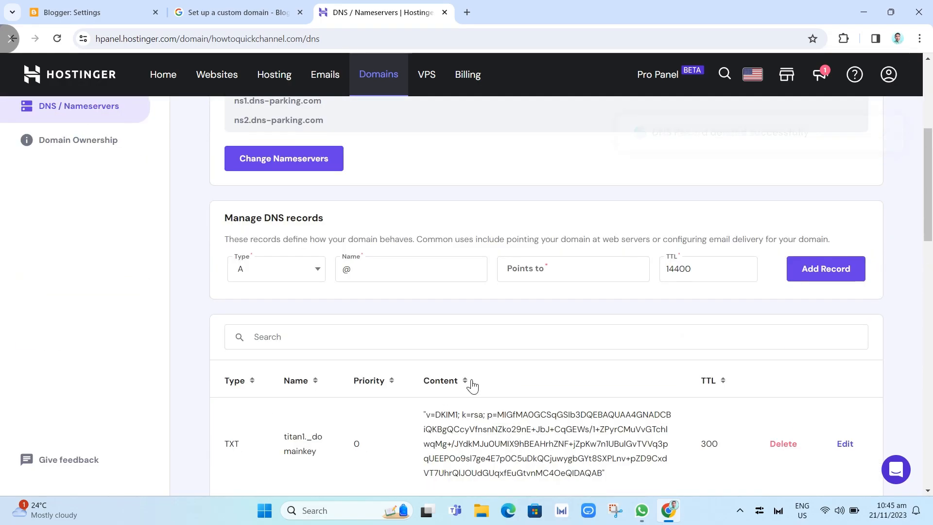
left_click(308, 274)
left_click(251, 375)
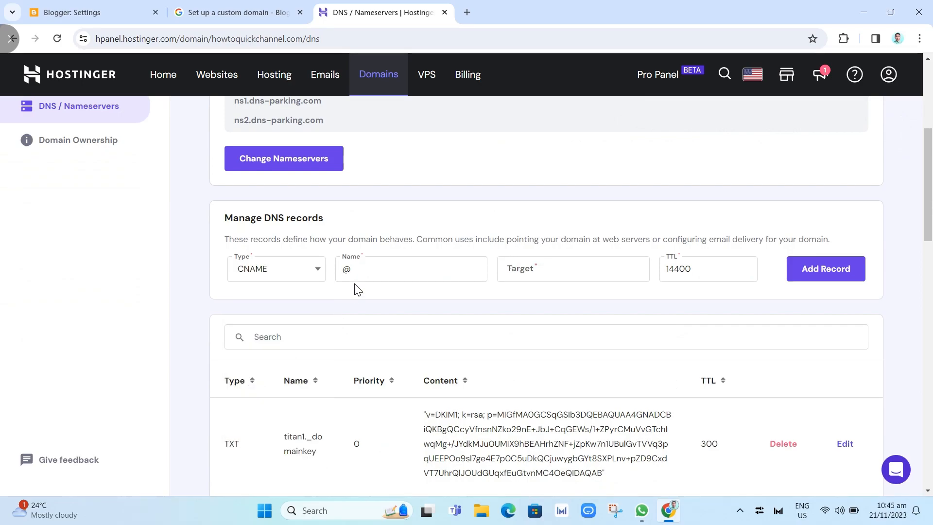
left_click(95, 12)
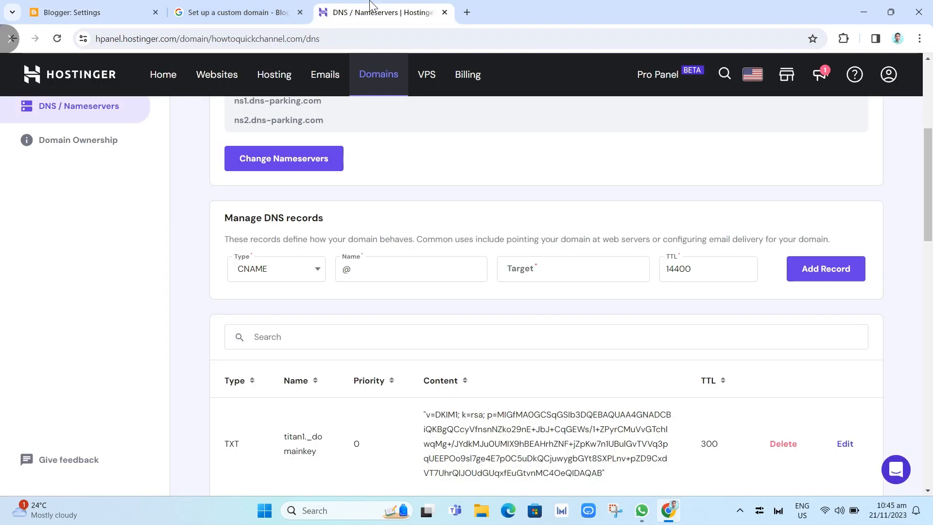
left_click(379, 13)
left_click(369, 271)
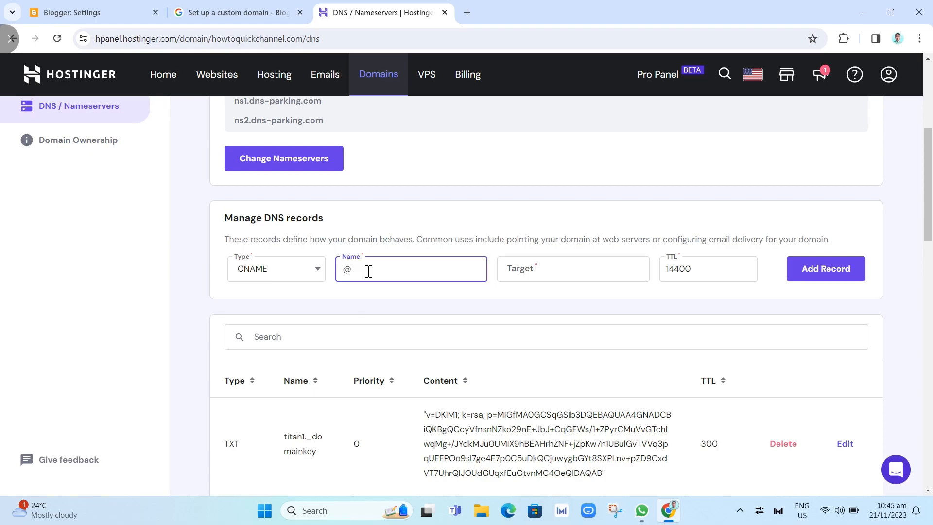
type("www")
Step: Copy ghs.google.com from Blogger's custom domain message into the www record's target and add the record in Hostinger
left_click(545, 266)
left_click(125, 19)
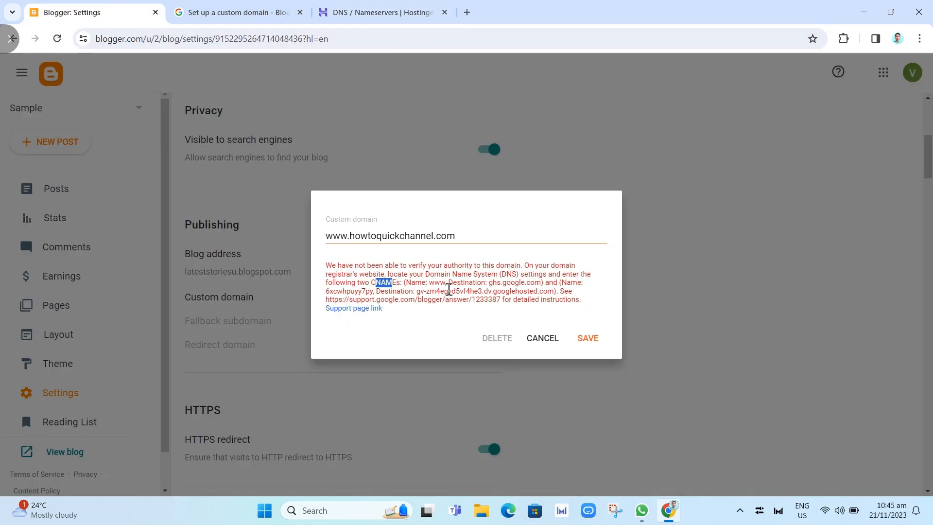
left_click_drag(489, 281, 536, 283)
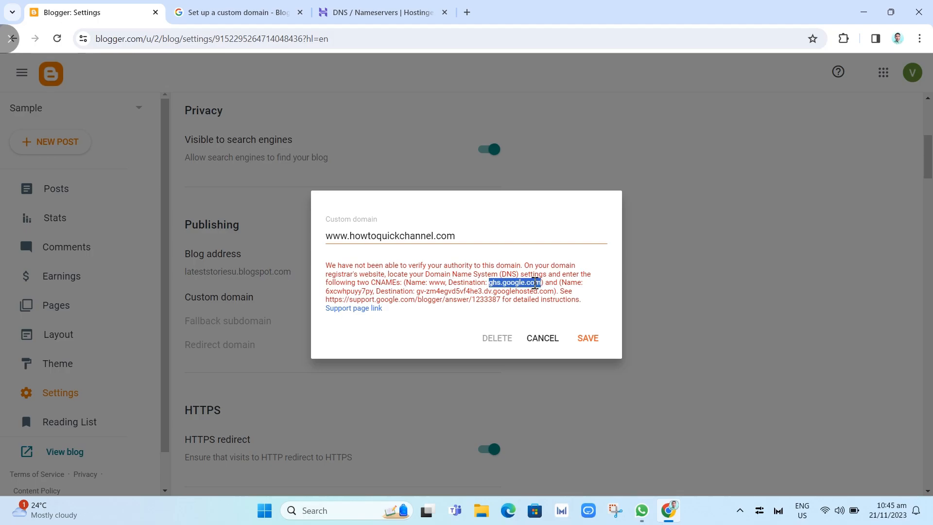
left_click(374, 12)
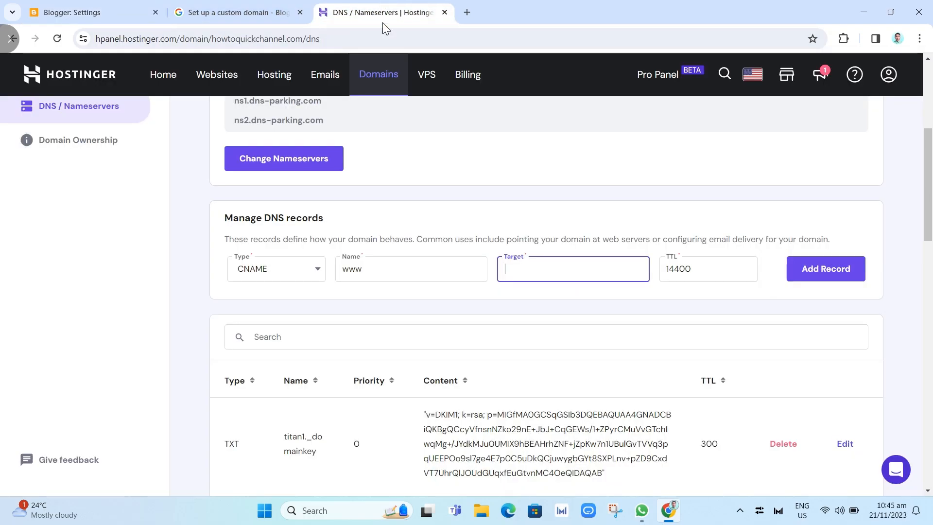
type("ghs.google.com")
left_click(811, 268)
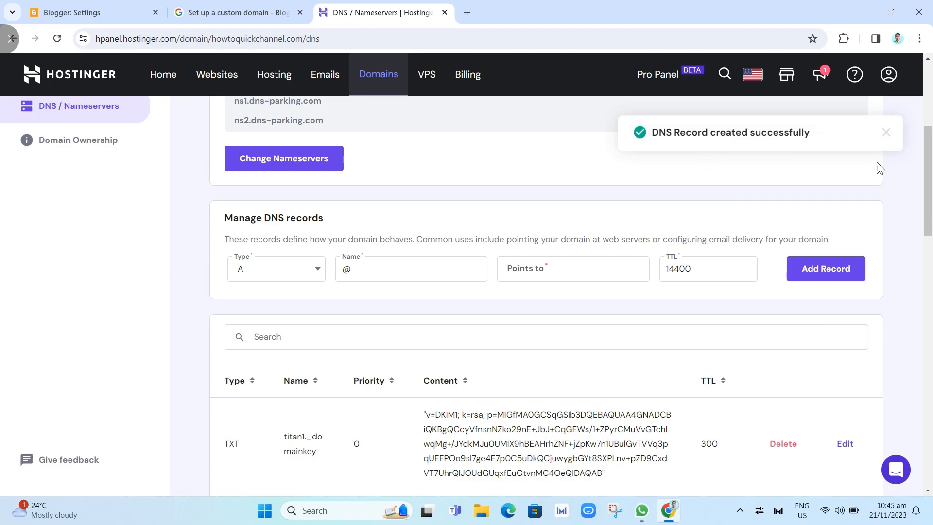
Step: Start a second CNAME record in Hostinger, using the verification token from Blogger's message as its name
left_click(78, 11)
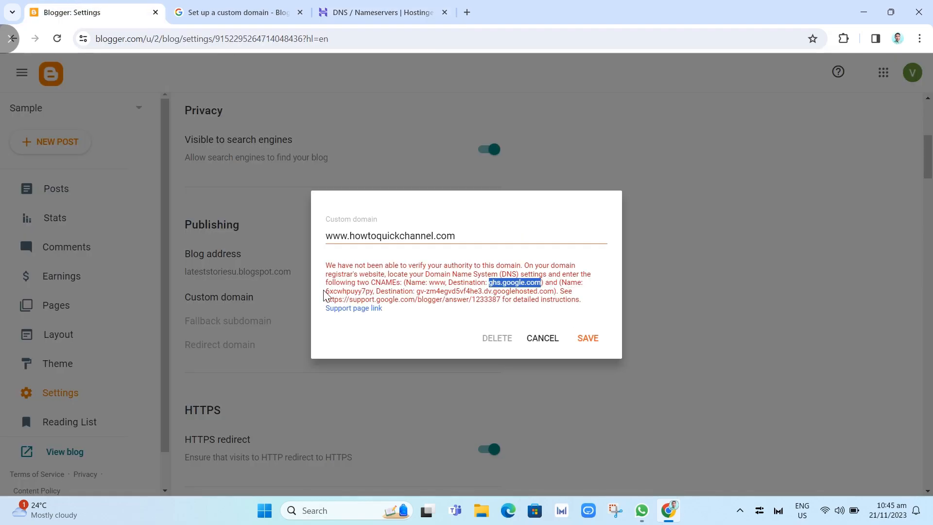
left_click_drag(328, 291, 367, 291)
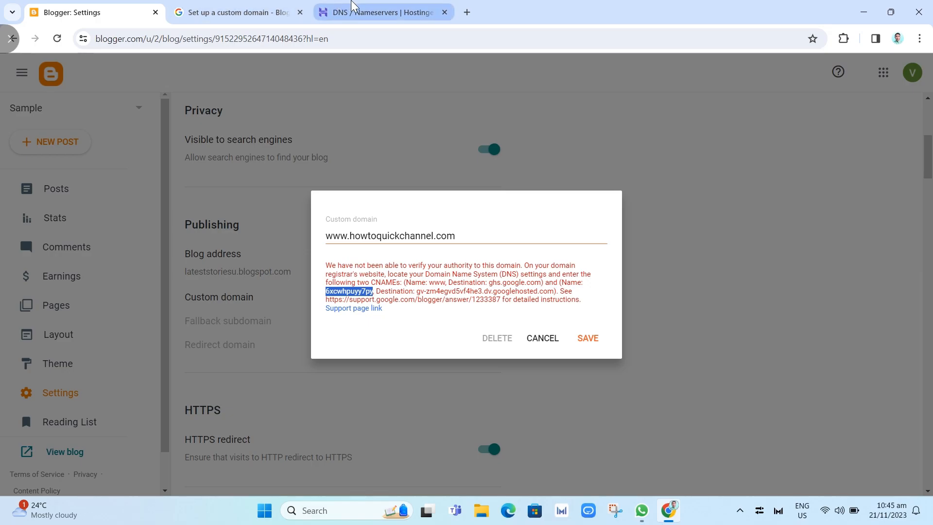
left_click(374, 12)
left_click(285, 272)
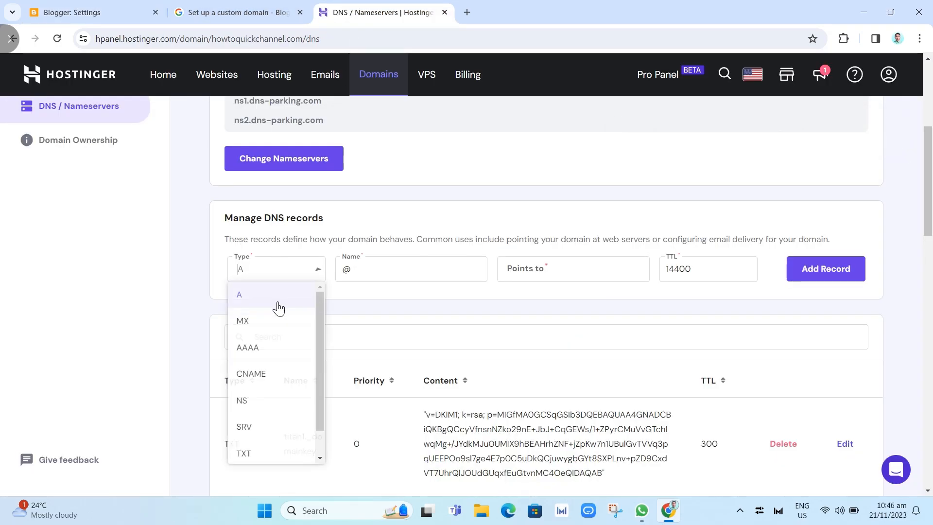
left_click(258, 376)
left_click(371, 270)
type("6xcwhpuyy7py")
Step: Copy the second CNAME's verification destination from Blogger's custom domain message into the new record's target and add the record in Hostinger
left_click(122, 8)
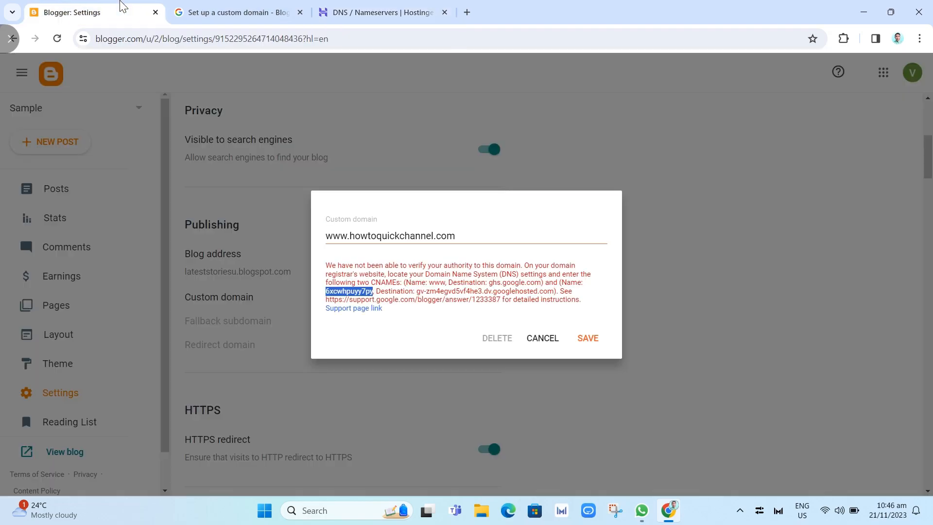
left_click_drag(417, 294, 553, 293)
key("ctrl+c")
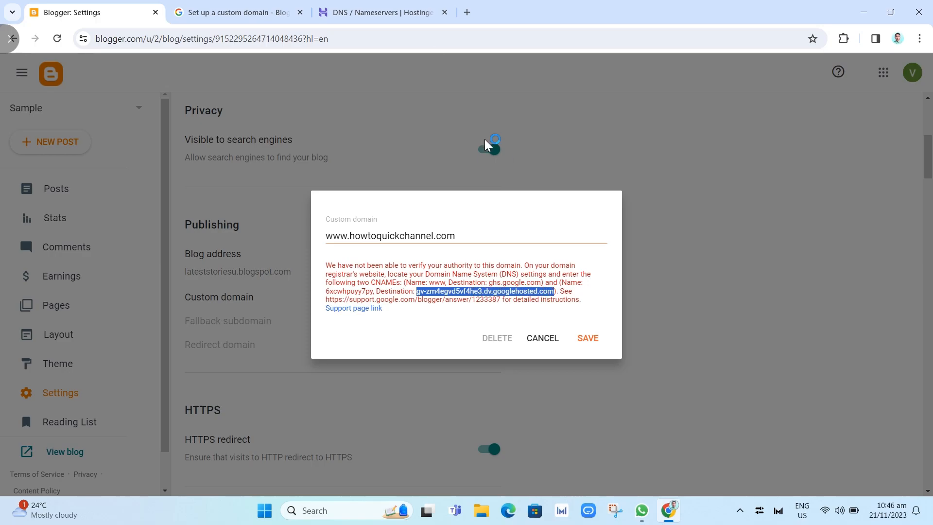
left_click(379, 12)
left_click(566, 276)
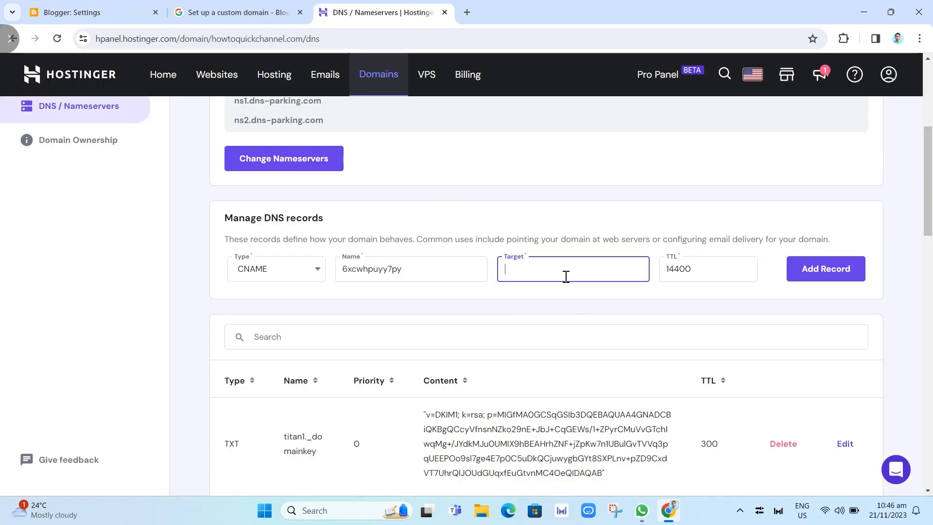
key("ctrl+v")
left_click(798, 271)
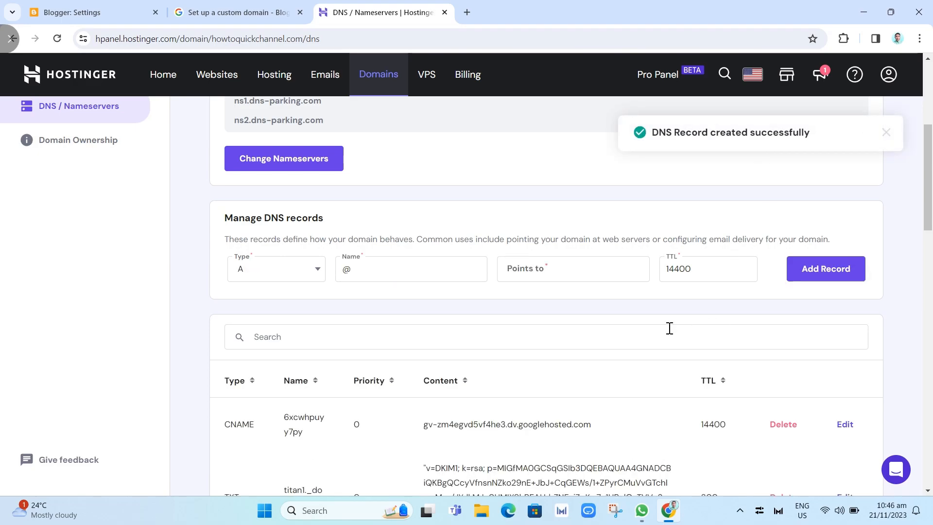
Step: Read Blogger Help's custom domain instructions on the A records needed to redirect the domain without subdomain to the blog
left_click(246, 10)
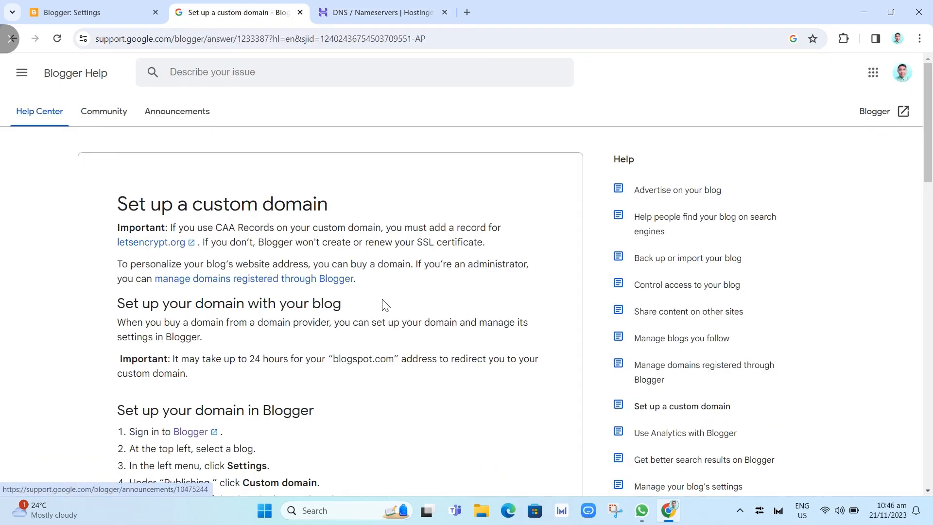
scroll(259, 333, "down", 2)
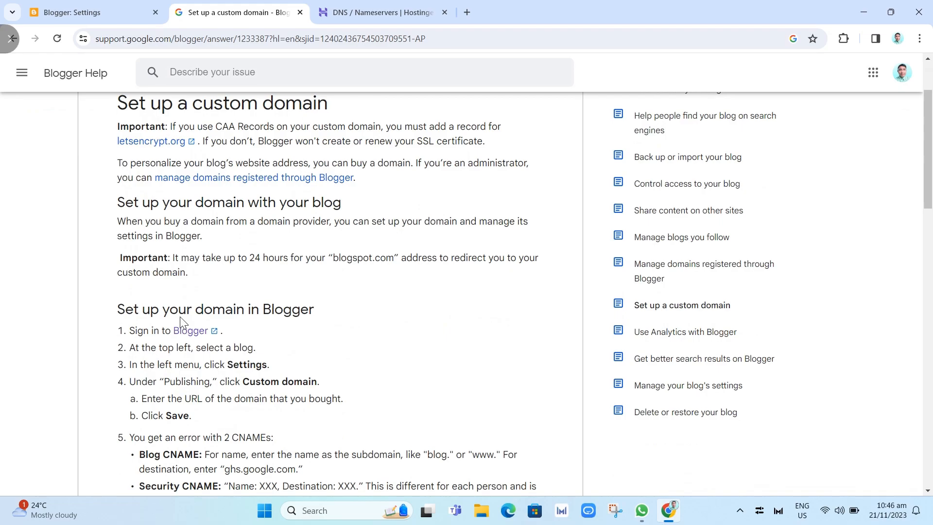
scroll(350, 97, "down", 8)
scroll(351, 243, "up", 6)
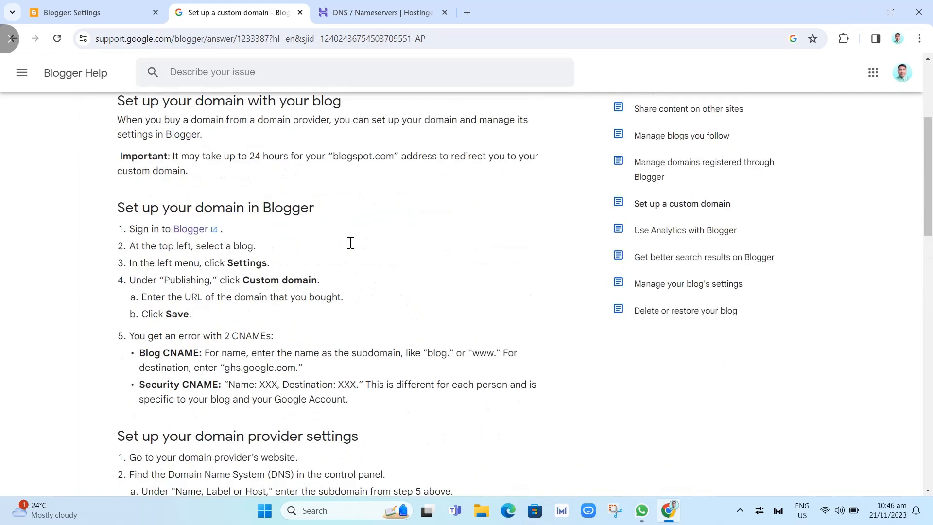
scroll(501, 338, "down", 6)
scroll(515, 338, "down", 4)
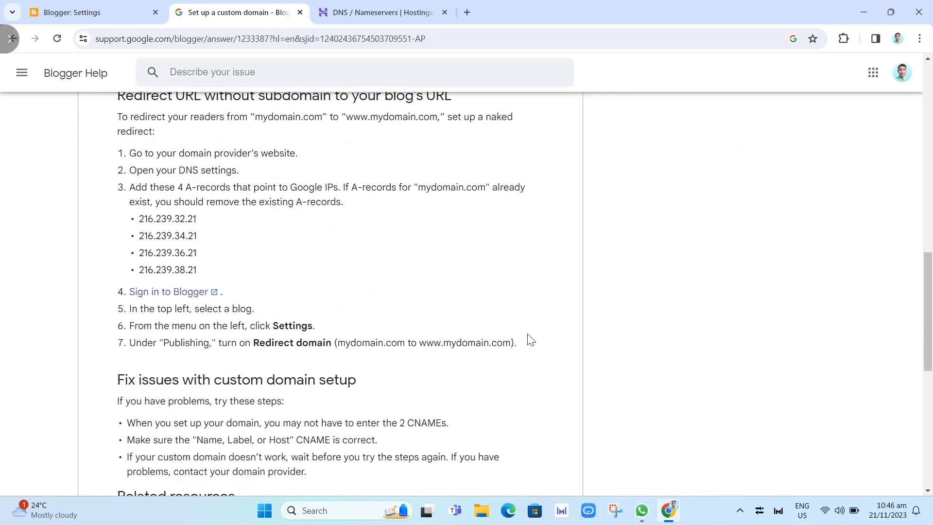
scroll(360, 286, "up", 2)
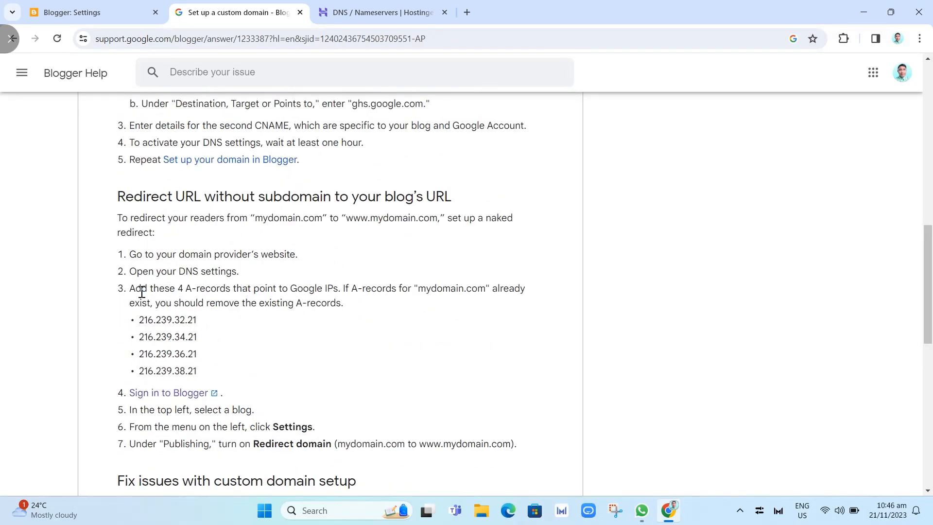
left_click_drag(137, 289, 354, 303)
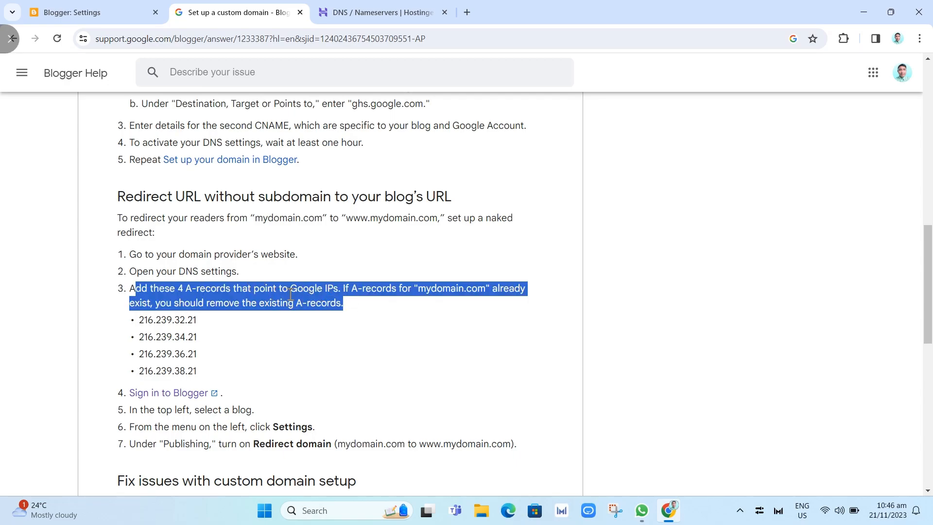
left_click(295, 346)
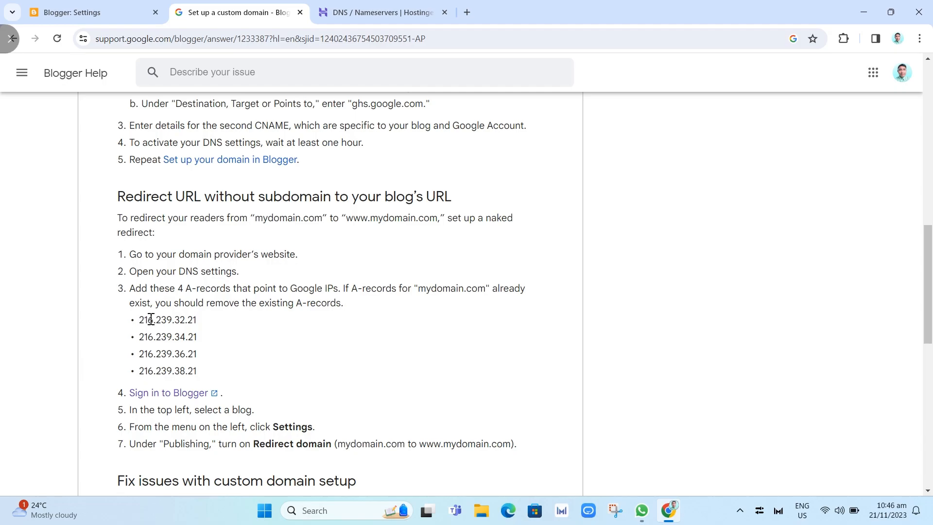
Step: Delete the existing A record pointing to 23.227.38.65 from the domain's DNS records in Hostinger
left_click(376, 7)
scroll(496, 408, "down", 15)
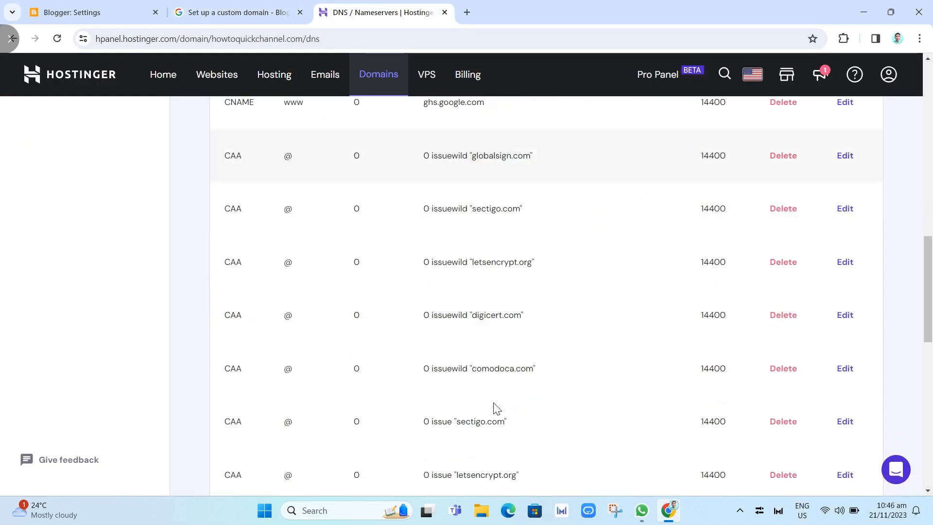
scroll(496, 408, "down", 5)
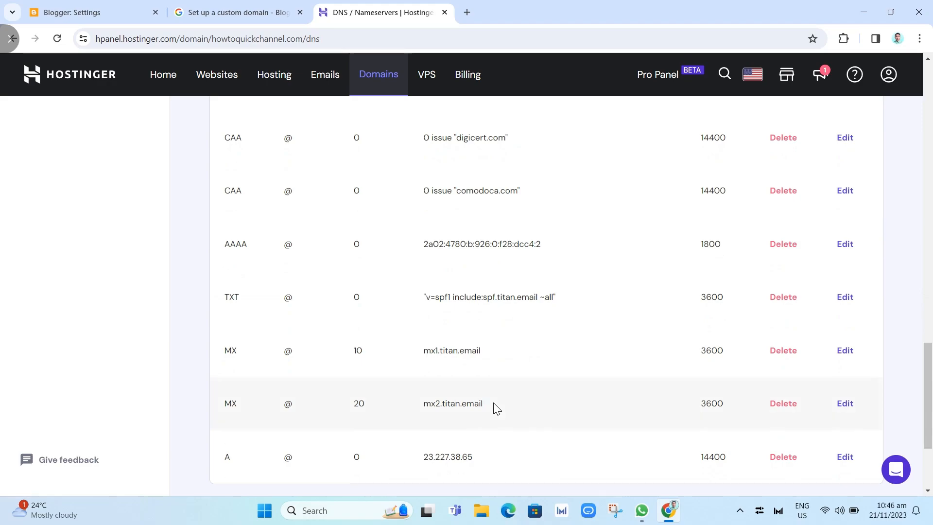
left_click(780, 457)
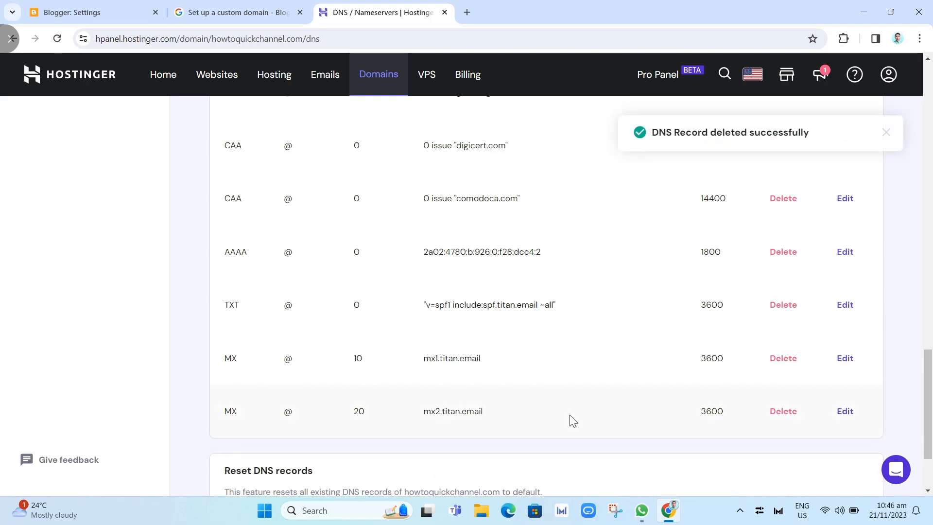
Step: Copy the first Google IP, 216.239.32.21, from Blogger Help and add an A record named @ pointing to it in Hostinger
scroll(572, 421, "up", 15)
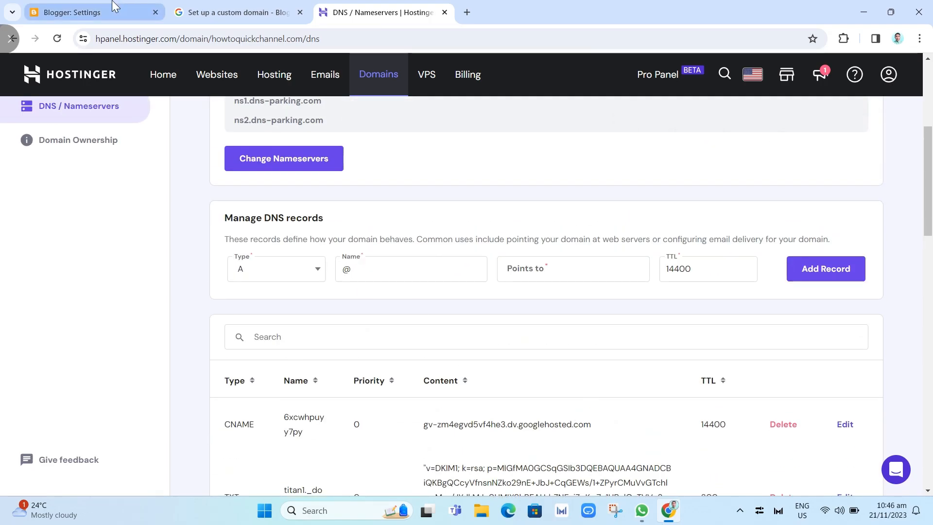
left_click(131, 12)
left_click(225, 15)
left_click_drag(204, 322, 140, 317)
key("ctrl+c")
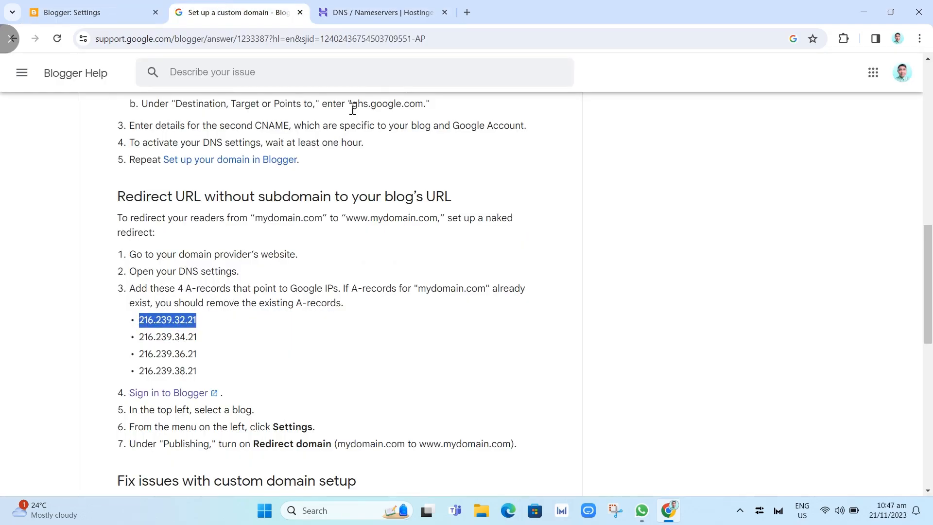
left_click(357, 11)
left_click(570, 270)
key("ctrl+v")
left_click(825, 270)
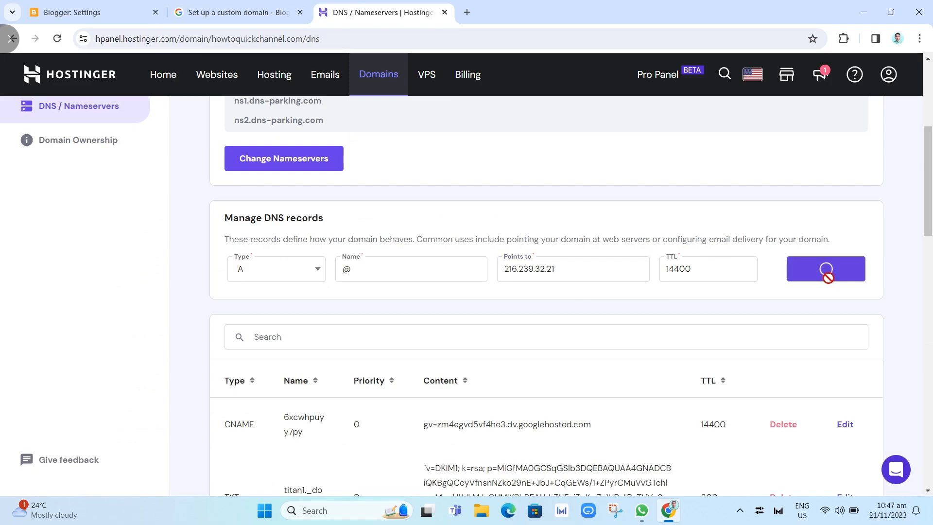
Step: Copy 216.239.34.21 from Blogger Help and add it in Hostinger as an additional A record named @
left_click(83, 9)
left_click(234, 12)
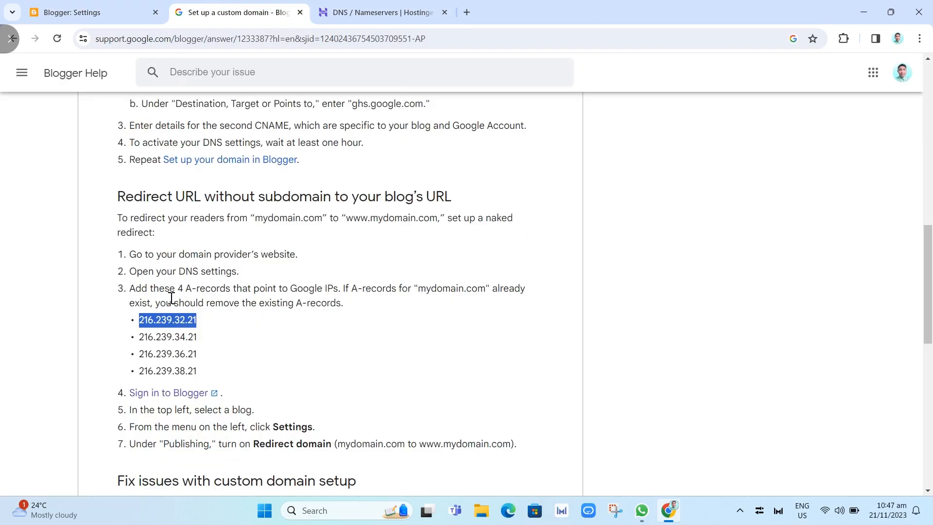
left_click_drag(198, 335, 141, 346)
key("ctrl+c")
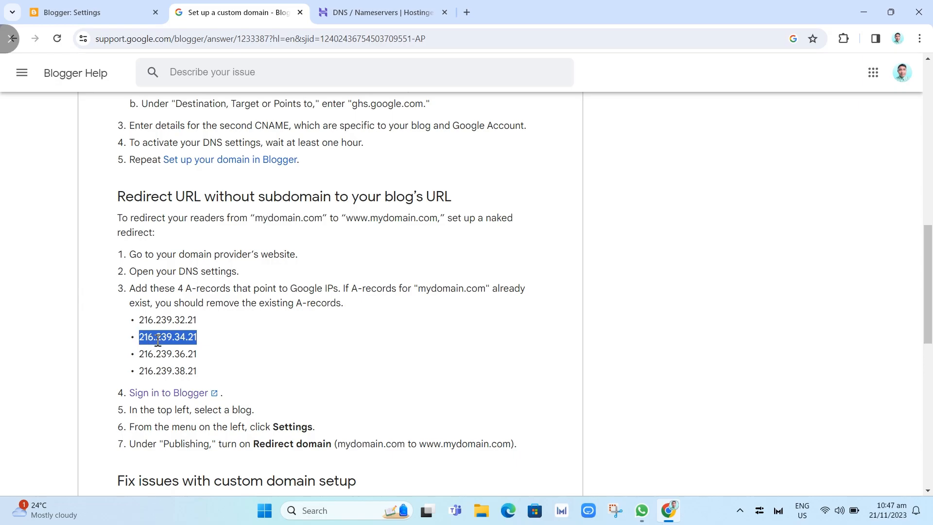
left_click(349, 7)
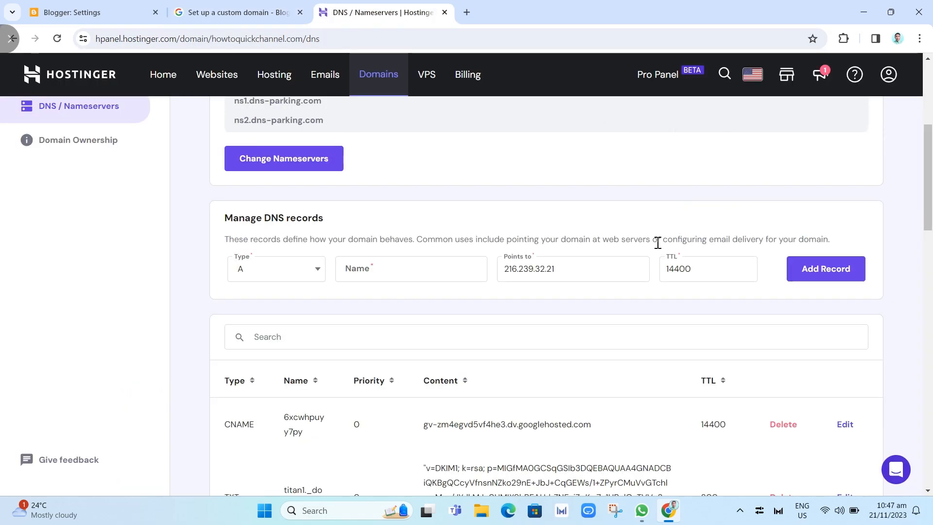
left_click_drag(559, 269, 500, 273)
key("ctrl+v")
left_click(831, 269)
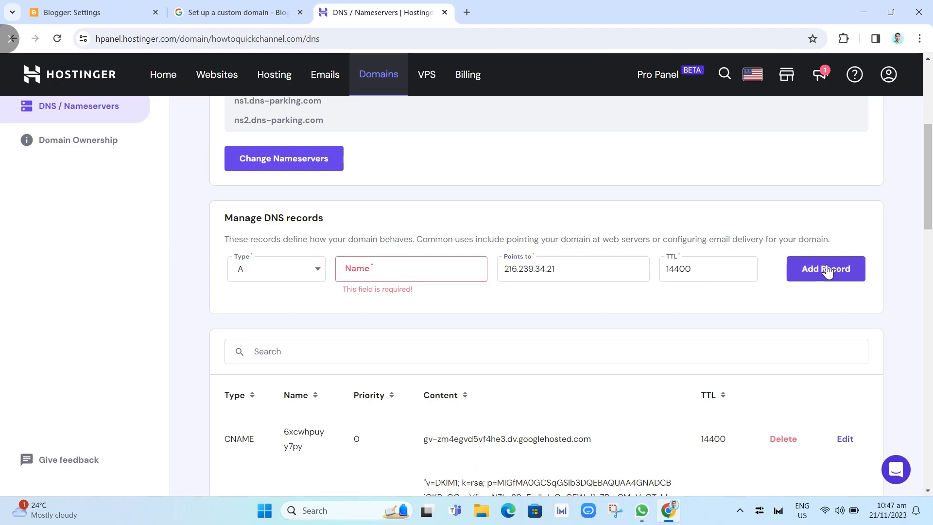
left_click(399, 270)
type("@")
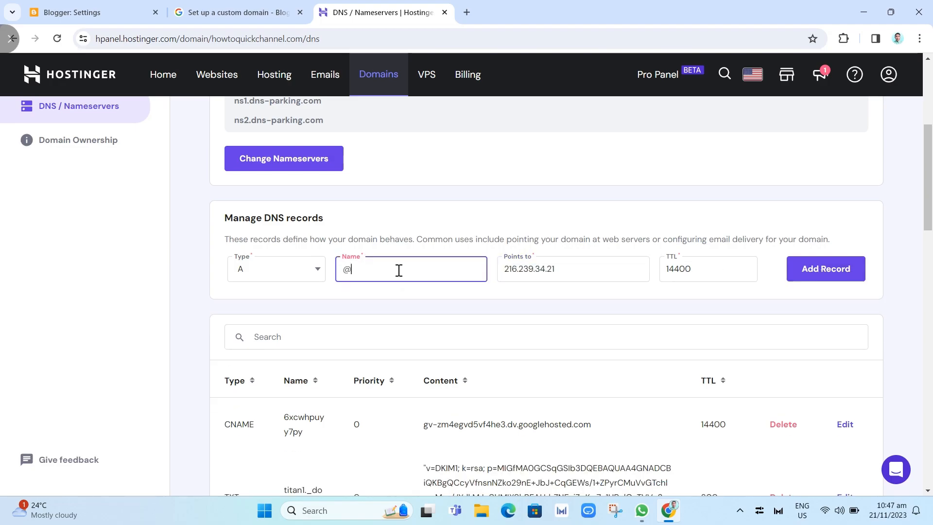
left_click(807, 268)
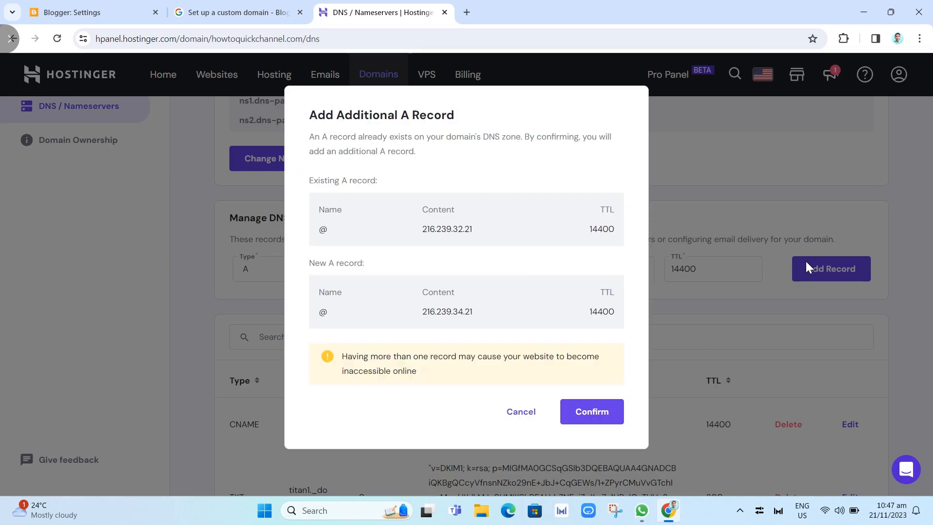
left_click(592, 412)
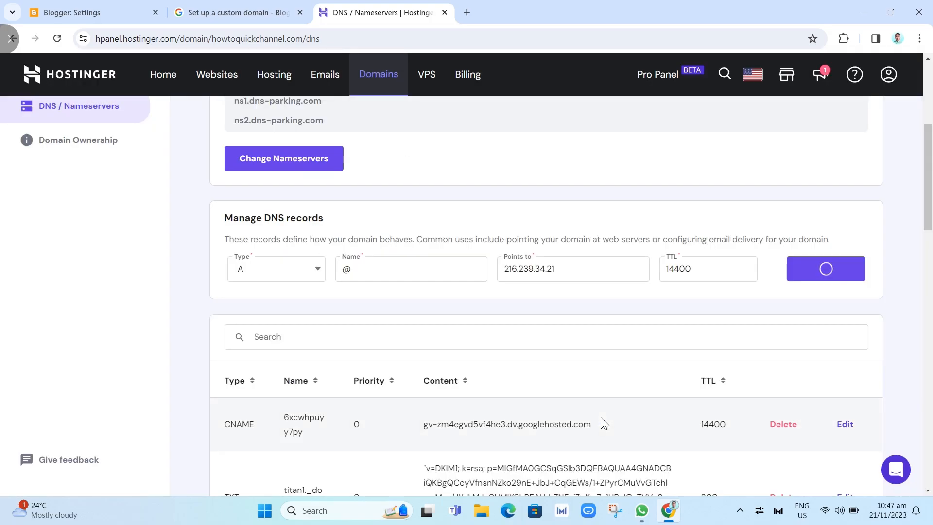
Step: Copy 216.239.36.21 from Blogger Help and add it in Hostinger as another A record named @
left_click(132, 7)
left_click(196, 10)
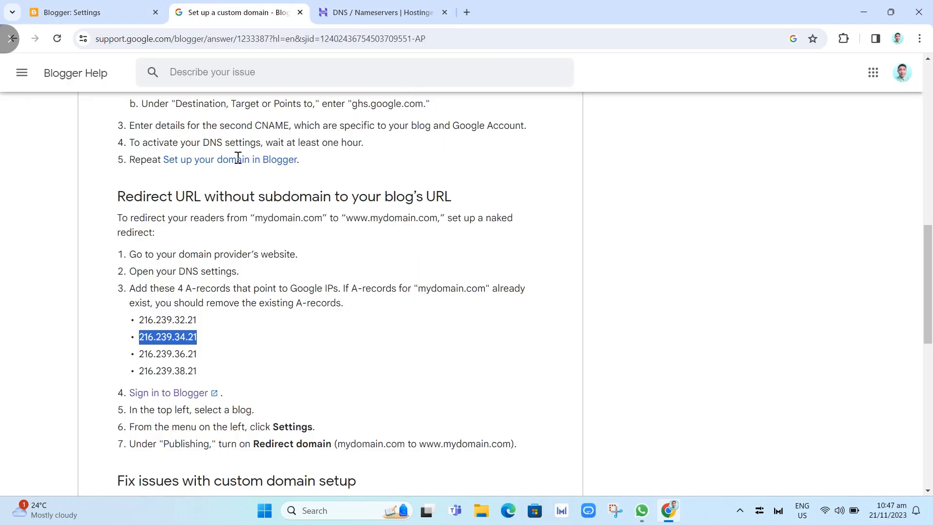
left_click_drag(197, 357, 140, 358)
key("ctrl+c")
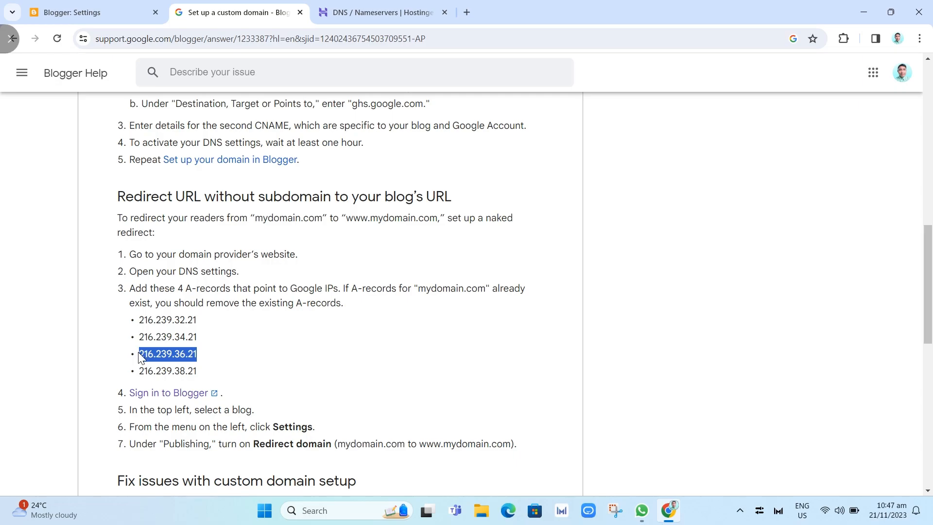
left_click(377, 12)
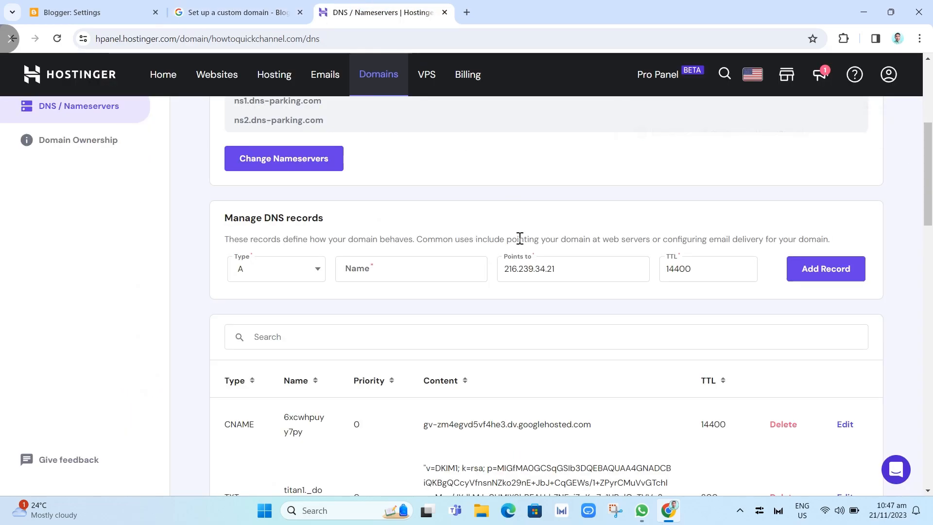
left_click(392, 275)
type("@")
left_click_drag(571, 270, 503, 273)
key("ctrl+v")
left_click(825, 271)
left_click(593, 427)
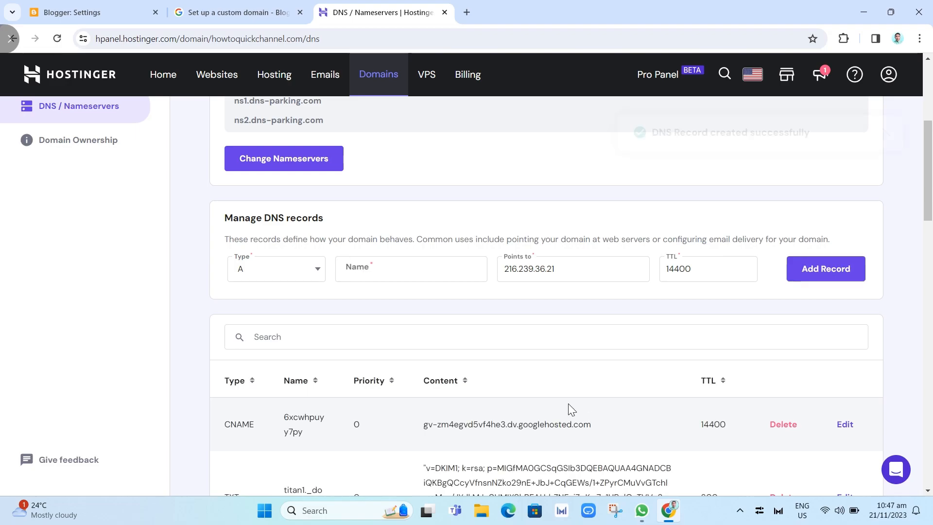
Step: Copy the last Google IP, 216.239.38.21, from Blogger Help and add it in Hostinger as an A record named @
left_click(218, 12)
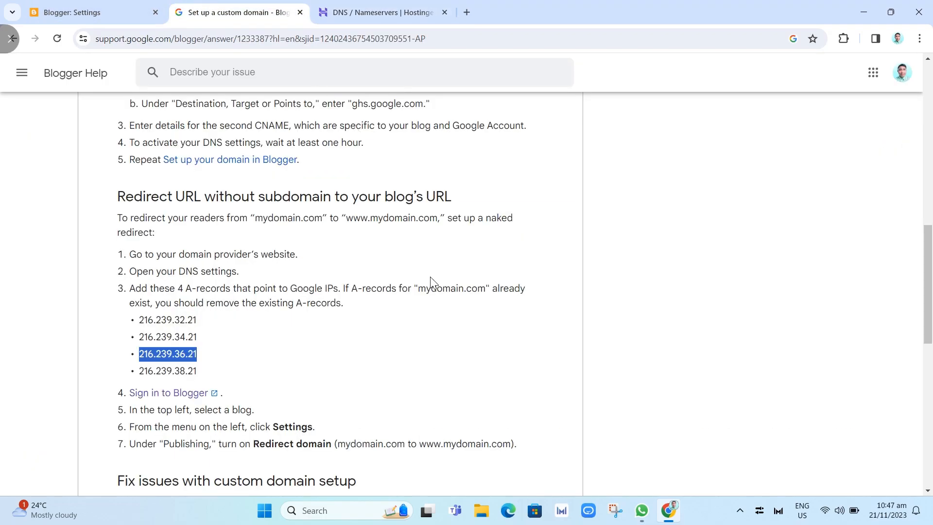
left_click_drag(218, 372, 140, 378)
key("ctrl+c")
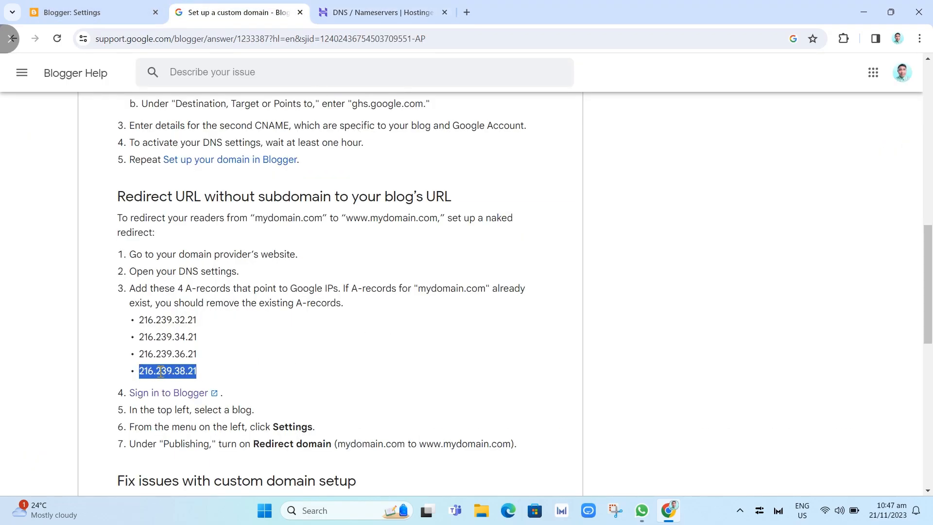
left_click(384, 12)
left_click(379, 268)
left_click_drag(541, 268, 501, 267)
key("ctrl+v")
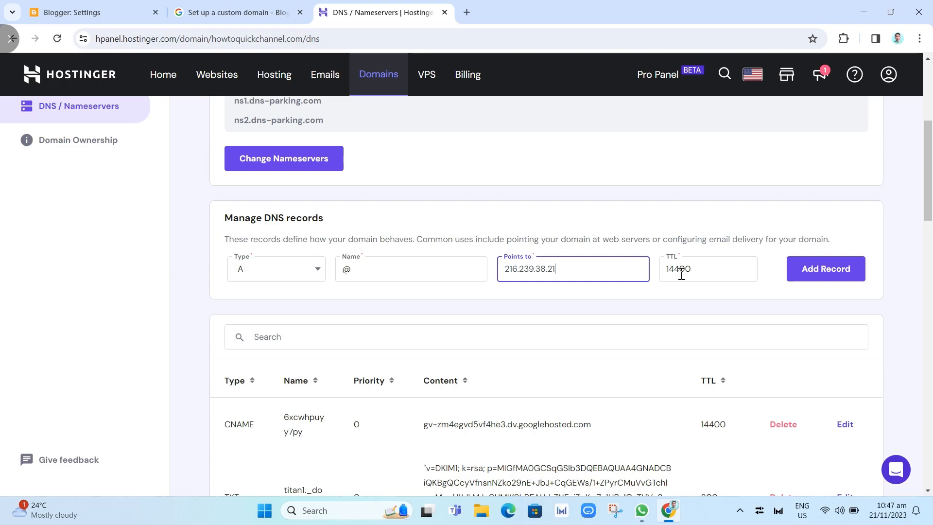
left_click(820, 269)
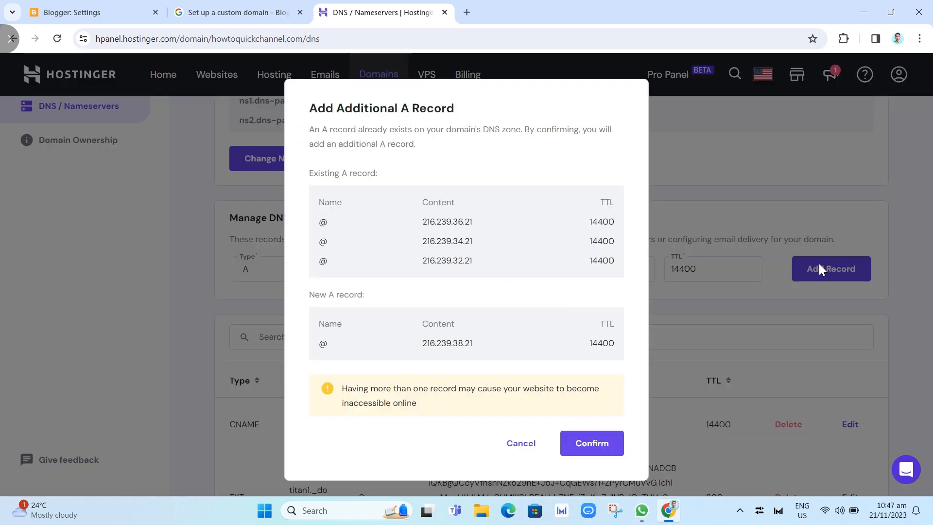
left_click(597, 445)
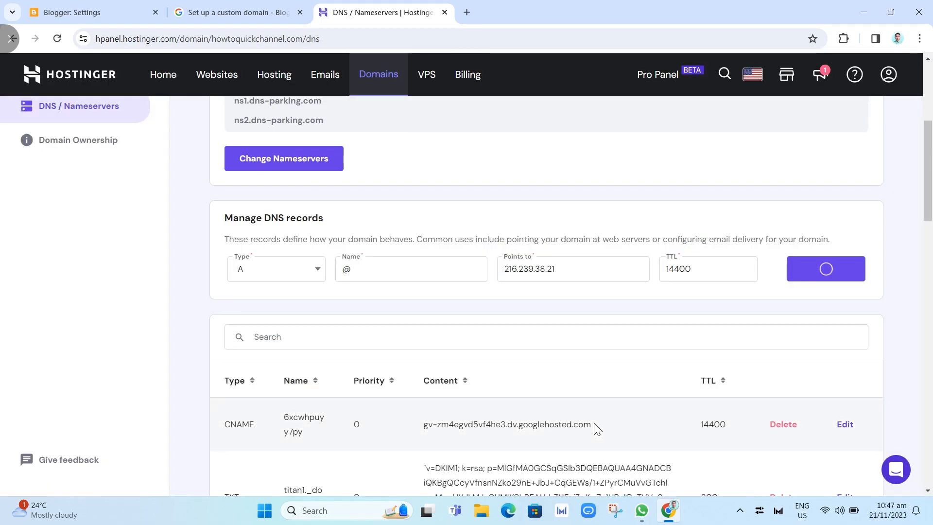
scroll(543, 362, "down", 3)
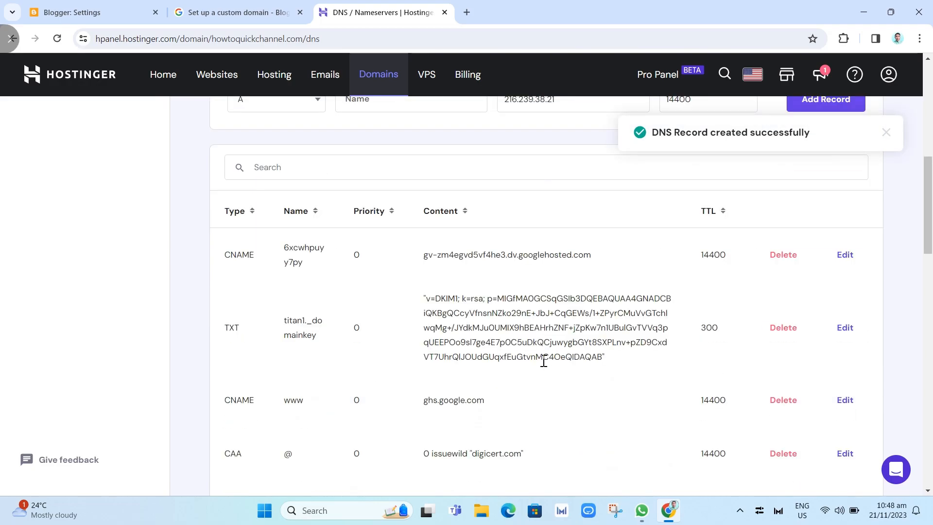
scroll(543, 361, "down", 15)
scroll(618, 392, "down", 3)
scroll(617, 392, "up", 8)
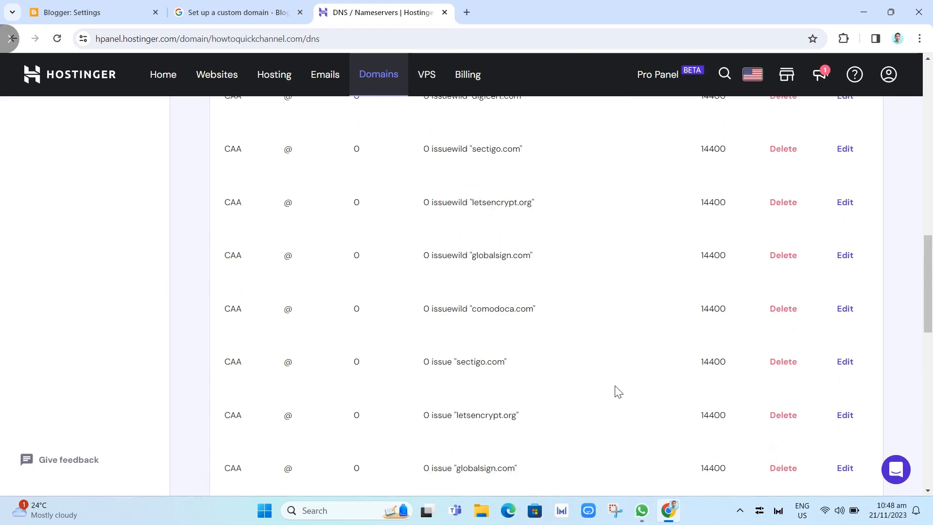
scroll(617, 392, "up", 5)
left_click(113, 14)
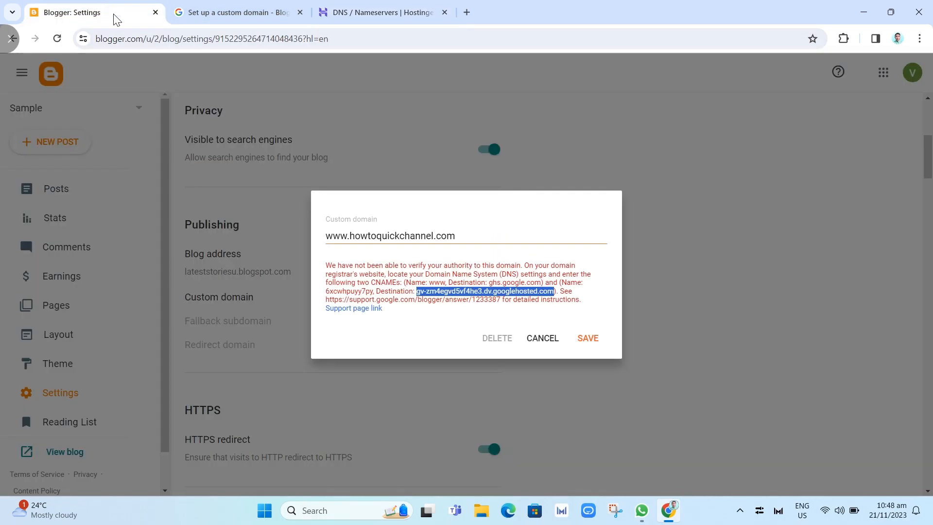
left_click(588, 339)
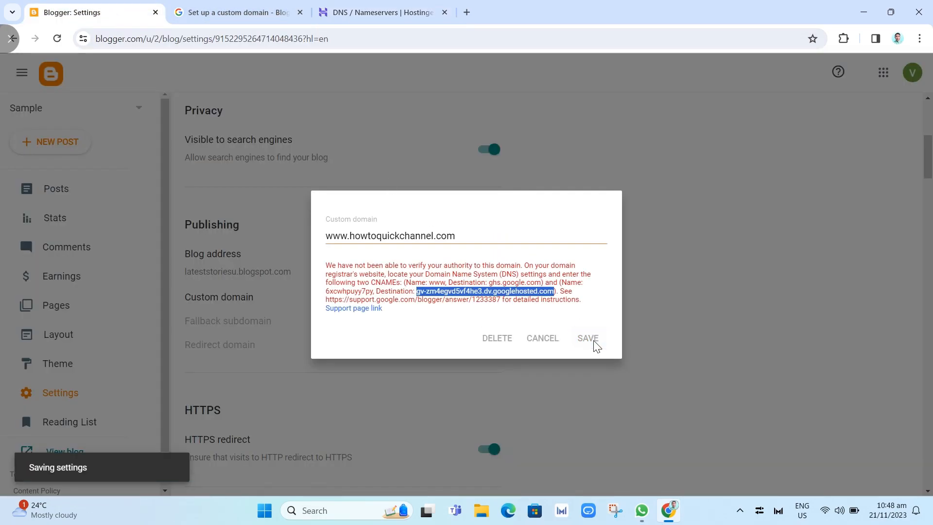